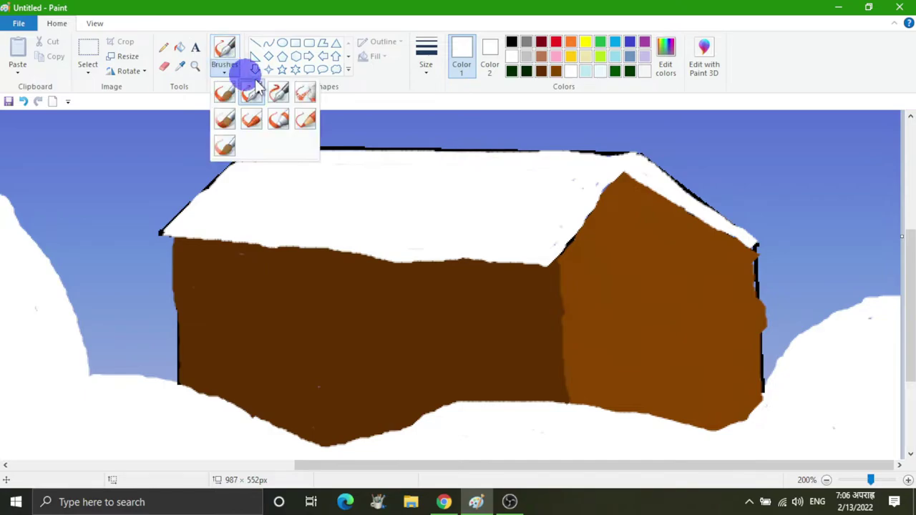
# Paint a rough white snow edge along the roof's lower border with the Natural pencil brush at the thickest size
pyautogui.click(307, 120)
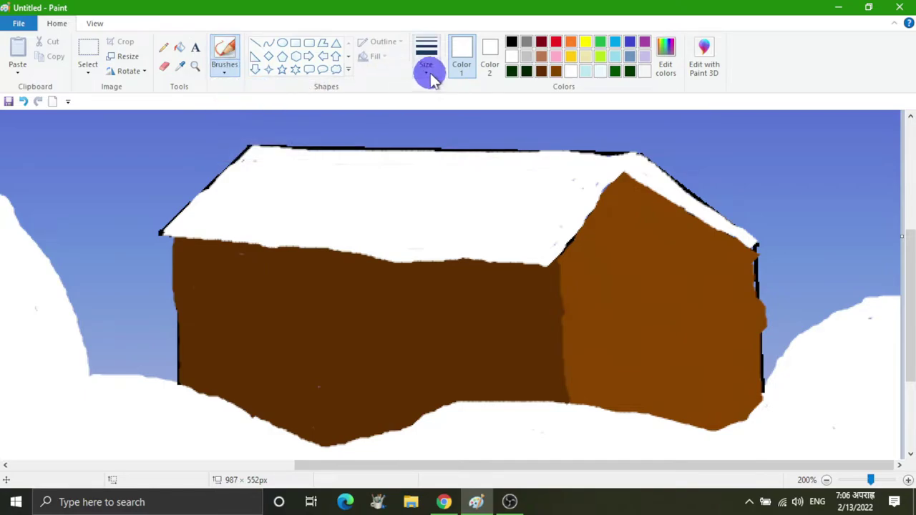
pyautogui.click(428, 72)
pyautogui.click(449, 175)
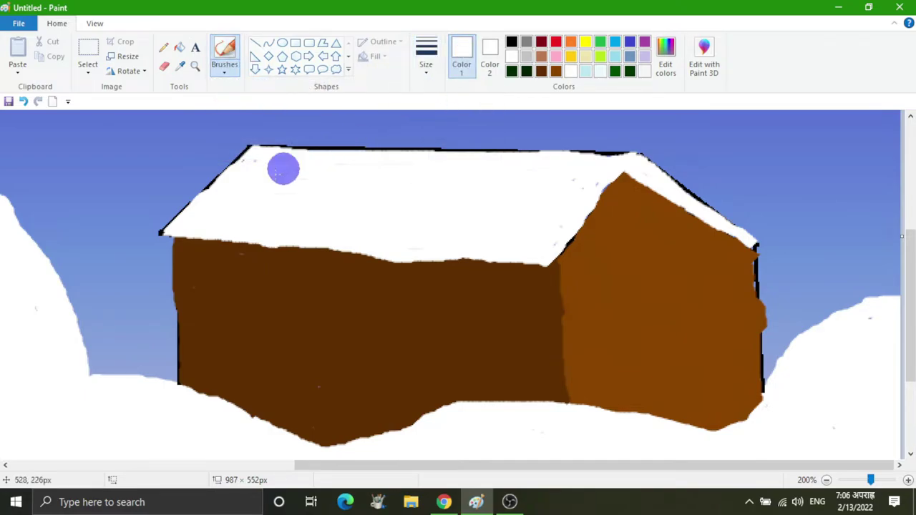
pyautogui.moveTo(164, 234)
pyautogui.mouseDown()
pyautogui.moveTo(250, 240)
pyautogui.moveTo(404, 276)
pyautogui.mouseUp()
pyautogui.click(22, 101)
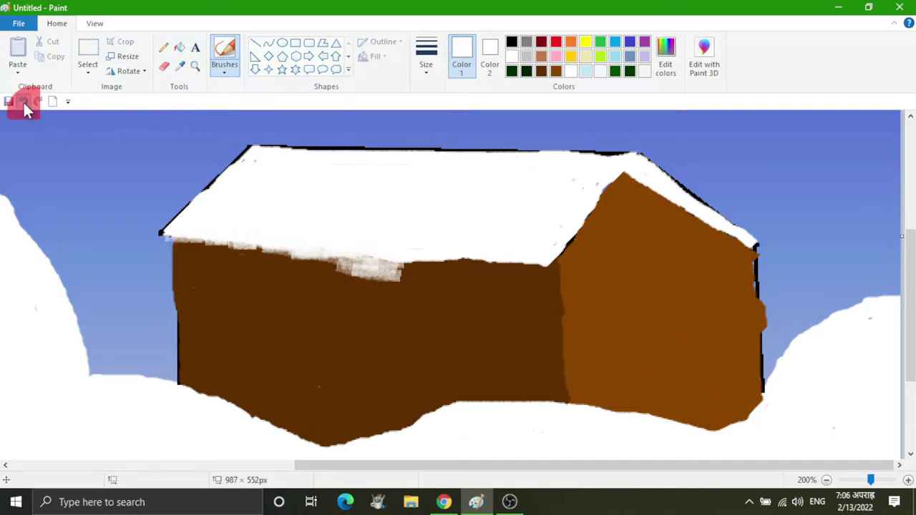
pyautogui.click(207, 240)
pyautogui.moveTo(207, 239)
pyautogui.mouseDown()
pyautogui.moveTo(313, 254)
pyautogui.moveTo(351, 254)
pyautogui.moveTo(351, 243)
pyautogui.moveTo(526, 269)
pyautogui.moveTo(289, 256)
pyautogui.moveTo(168, 234)
pyautogui.moveTo(362, 258)
pyautogui.moveTo(550, 266)
pyautogui.moveTo(592, 197)
pyautogui.moveTo(622, 175)
pyautogui.moveTo(612, 177)
pyautogui.moveTo(658, 178)
pyautogui.moveTo(639, 172)
pyautogui.moveTo(662, 197)
pyautogui.moveTo(741, 239)
pyautogui.moveTo(622, 171)
pyautogui.moveTo(750, 242)
pyautogui.moveTo(673, 168)
pyautogui.moveTo(595, 155)
pyautogui.moveTo(639, 150)
pyautogui.moveTo(499, 142)
pyautogui.moveTo(572, 148)
pyautogui.mouseUp()
# Cover the black outline along the roof's ridge and slopes with rough white snow strokes, including around the gable
pyautogui.moveTo(258, 144)
pyautogui.mouseDown()
pyautogui.moveTo(320, 157)
pyautogui.moveTo(370, 154)
pyautogui.moveTo(364, 143)
pyautogui.moveTo(475, 147)
pyautogui.moveTo(542, 137)
pyautogui.moveTo(362, 138)
pyautogui.mouseUp()
pyautogui.moveTo(434, 148)
pyautogui.mouseDown()
pyautogui.moveTo(258, 148)
pyautogui.moveTo(218, 166)
pyautogui.moveTo(201, 191)
pyautogui.moveTo(195, 184)
pyautogui.moveTo(236, 150)
pyautogui.moveTo(172, 213)
pyautogui.moveTo(178, 236)
pyautogui.moveTo(170, 218)
pyautogui.moveTo(163, 234)
pyautogui.moveTo(252, 139)
pyautogui.moveTo(272, 141)
pyautogui.moveTo(244, 149)
pyautogui.moveTo(318, 139)
pyautogui.moveTo(228, 156)
pyautogui.moveTo(323, 139)
pyautogui.moveTo(237, 154)
pyautogui.mouseUp()
pyautogui.moveTo(207, 190)
pyautogui.mouseDown()
pyautogui.moveTo(228, 171)
pyautogui.moveTo(193, 193)
pyautogui.moveTo(213, 185)
pyautogui.moveTo(175, 222)
pyautogui.moveTo(247, 151)
pyautogui.moveTo(268, 149)
pyautogui.moveTo(359, 243)
pyautogui.moveTo(517, 253)
pyautogui.mouseUp()
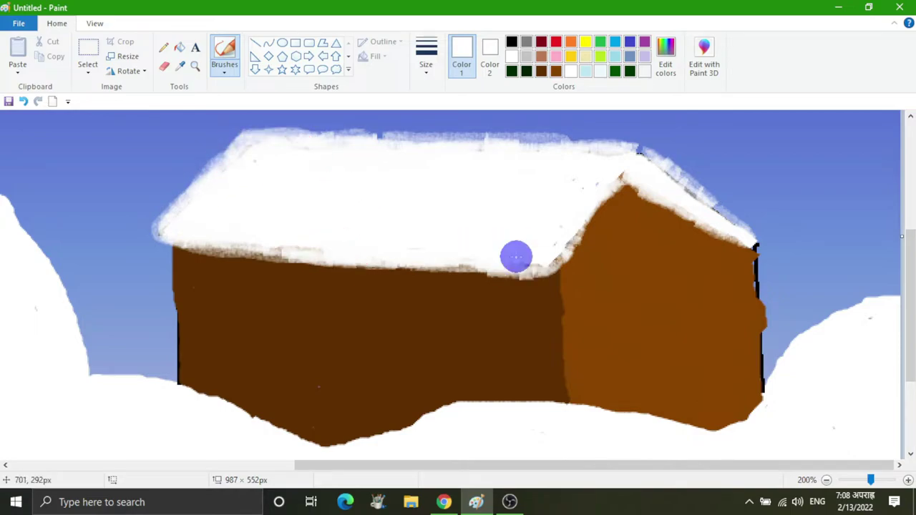
pyautogui.click(602, 192)
pyautogui.moveTo(602, 183)
pyautogui.mouseDown()
pyautogui.moveTo(642, 155)
pyautogui.moveTo(450, 174)
pyautogui.moveTo(343, 231)
pyautogui.mouseUp()
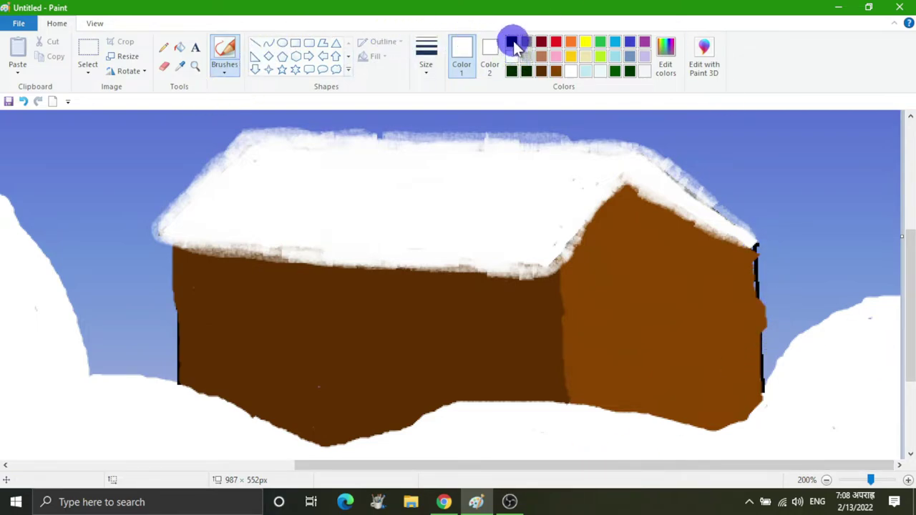
# Draw a door outline about 58 px wide and 85 px high with black lines on the dark brown front wall
pyautogui.click(493, 51)
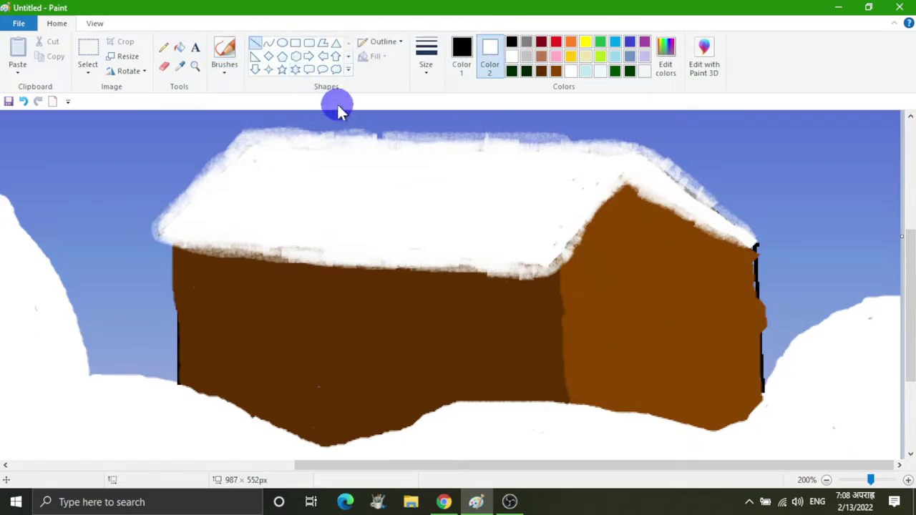
pyautogui.click(466, 58)
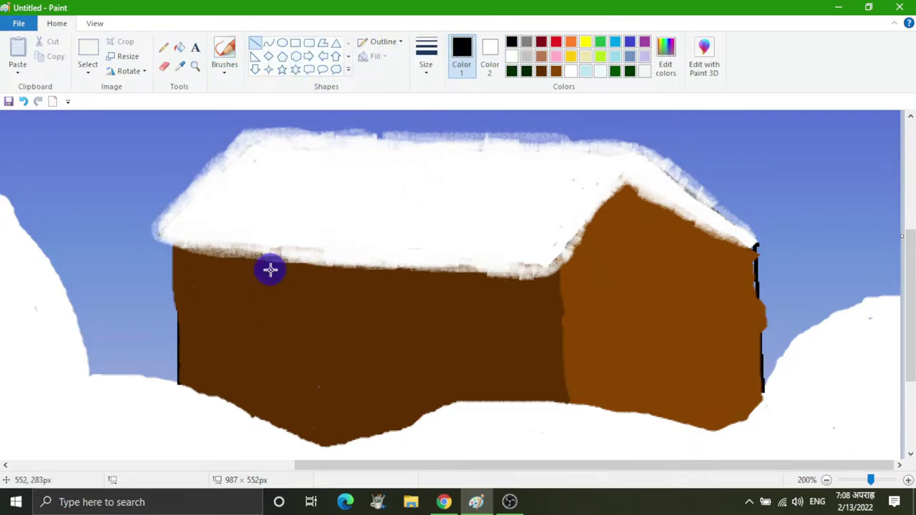
pyautogui.click(423, 78)
pyautogui.click(423, 79)
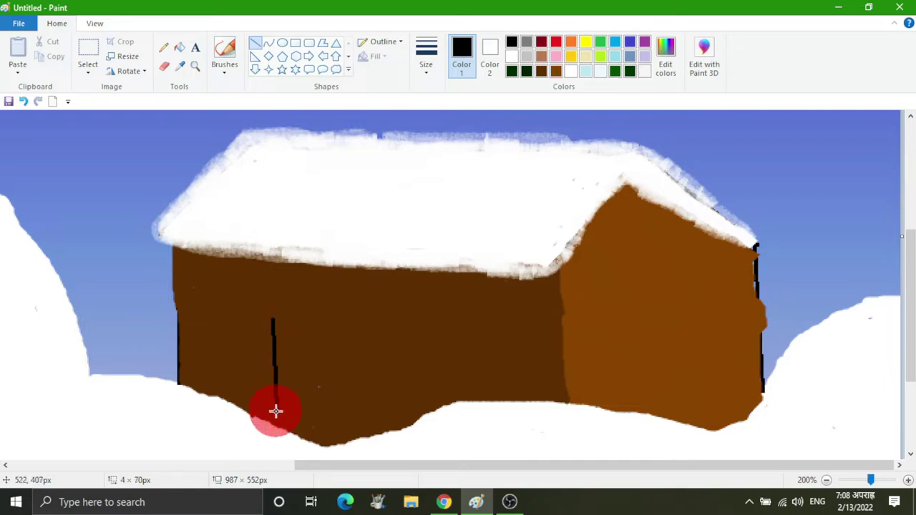
pyautogui.moveTo(279, 422); pyautogui.dragTo(274, 425)
pyautogui.click(255, 42)
pyautogui.moveTo(282, 315); pyautogui.dragTo(320, 315)
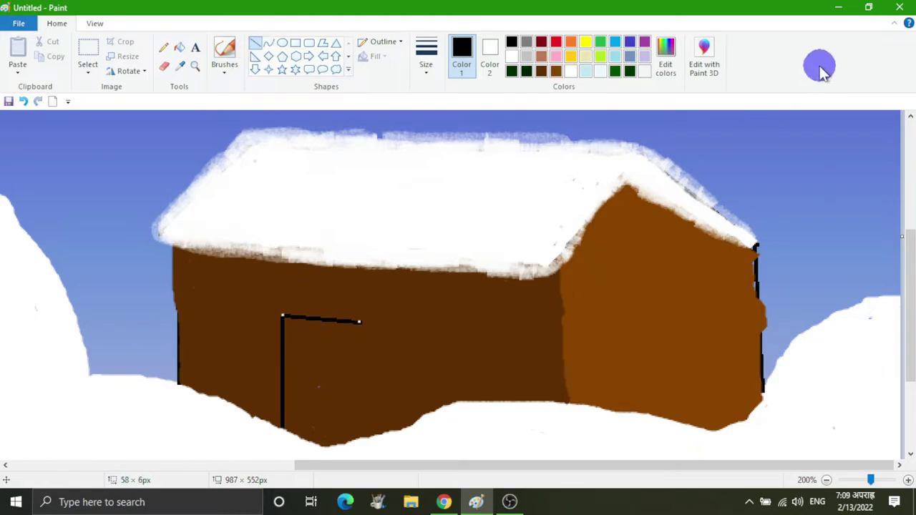
pyautogui.click(255, 42)
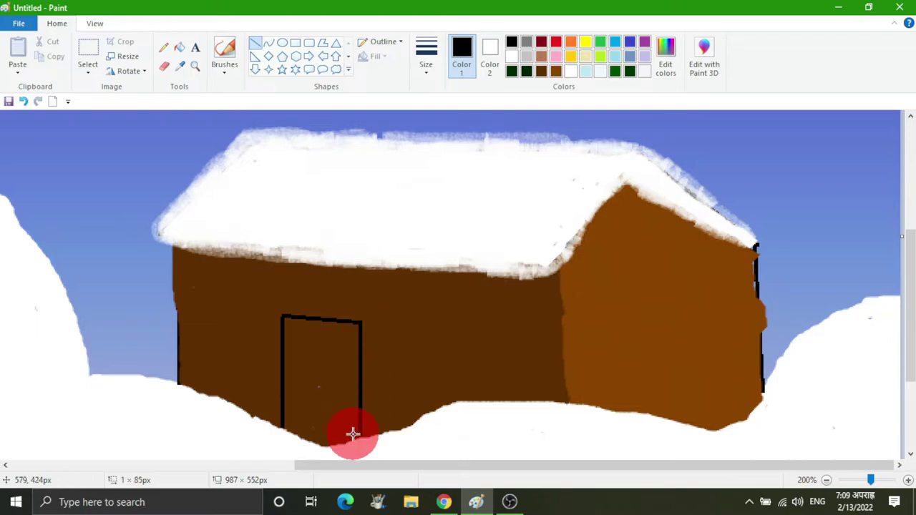
# Paint the inside of the outlined door solid black with a brush
pyautogui.click(224, 64)
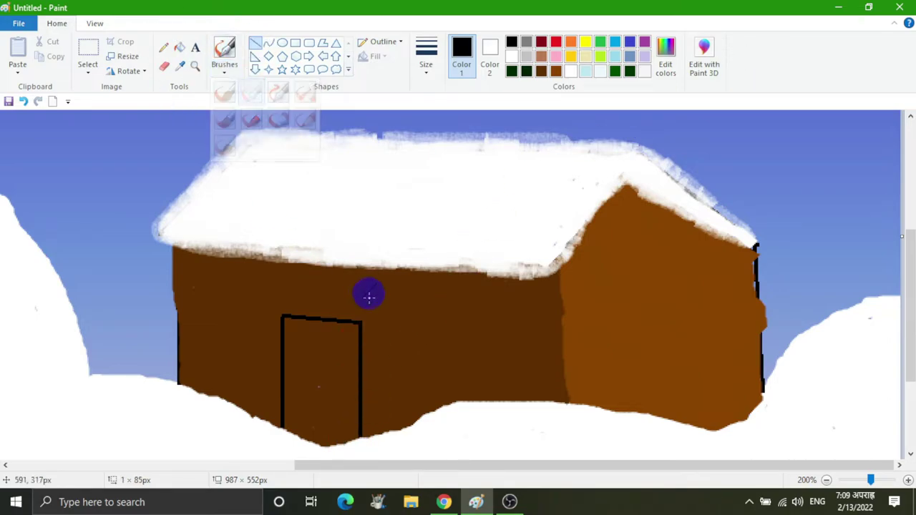
pyautogui.moveTo(336, 344); pyautogui.dragTo(356, 401)
pyautogui.click(23, 101)
pyautogui.click(908, 480)
pyautogui.moveTo(902, 440); pyautogui.dragTo(912, 361)
pyautogui.moveTo(469, 386)
pyautogui.mouseDown()
pyautogui.moveTo(435, 304)
pyautogui.moveTo(494, 441)
pyautogui.moveTo(436, 423)
pyautogui.moveTo(445, 362)
pyautogui.moveTo(433, 420)
pyautogui.moveTo(425, 327)
pyautogui.moveTo(460, 296)
pyautogui.moveTo(499, 293)
pyautogui.moveTo(497, 454)
pyautogui.moveTo(527, 446)
pyautogui.moveTo(483, 322)
pyautogui.moveTo(522, 389)
pyautogui.moveTo(523, 286)
pyautogui.moveTo(513, 313)
pyautogui.moveTo(485, 282)
pyautogui.moveTo(438, 305)
pyautogui.moveTo(427, 270)
pyautogui.moveTo(435, 269)
pyautogui.mouseUp()
pyautogui.moveTo(468, 441); pyautogui.dragTo(492, 450)
pyautogui.click(543, 71)
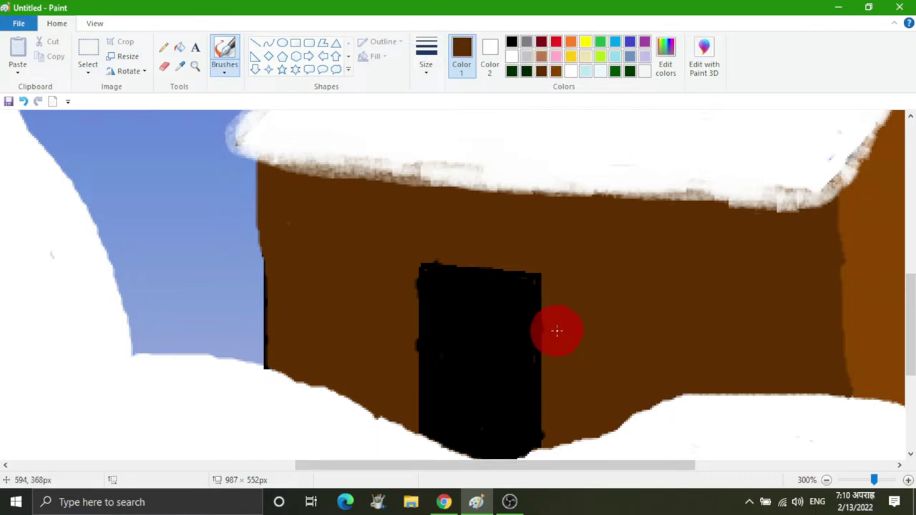
pyautogui.hotkey('ctrl', 'z')
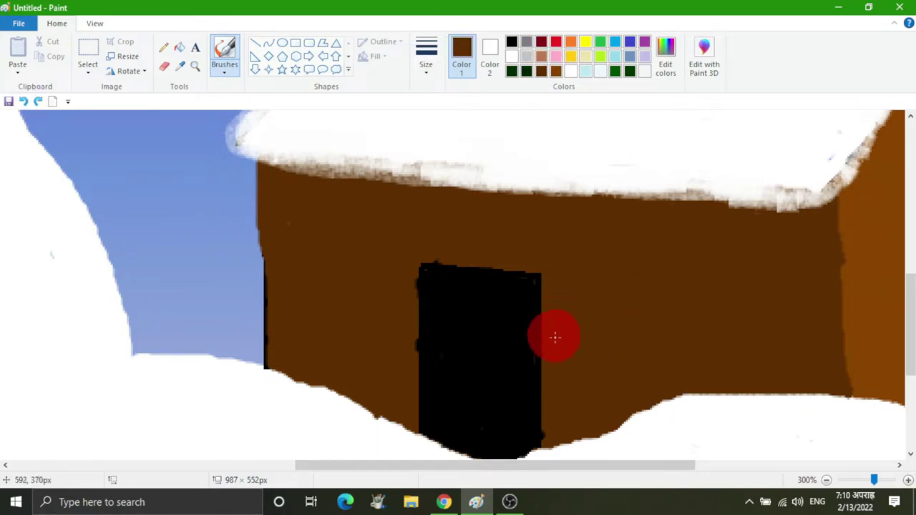
pyautogui.hotkey('ctrl', 'z')
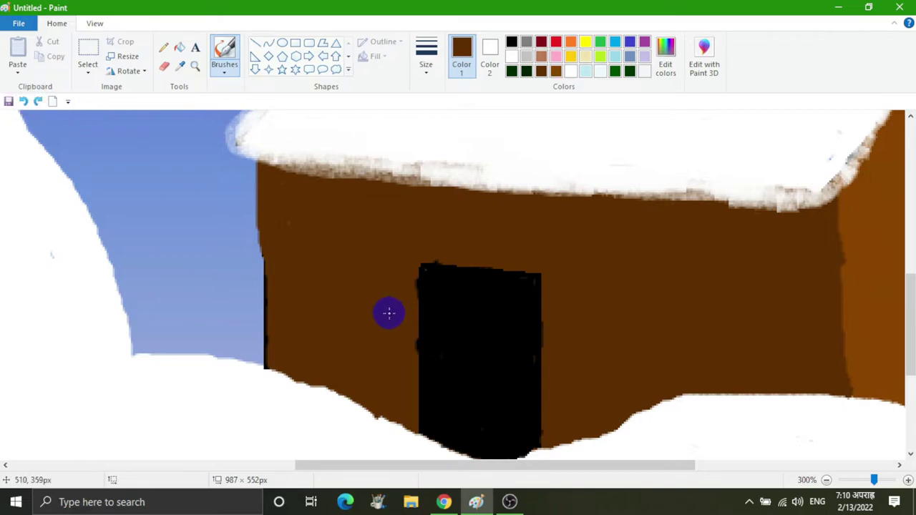
# Draw a black-filled rounded rectangle about 33 × 21 px as a window in the upper part of the light brown gable wall
pyautogui.click(512, 42)
pyautogui.click(497, 52)
pyautogui.click(702, 466)
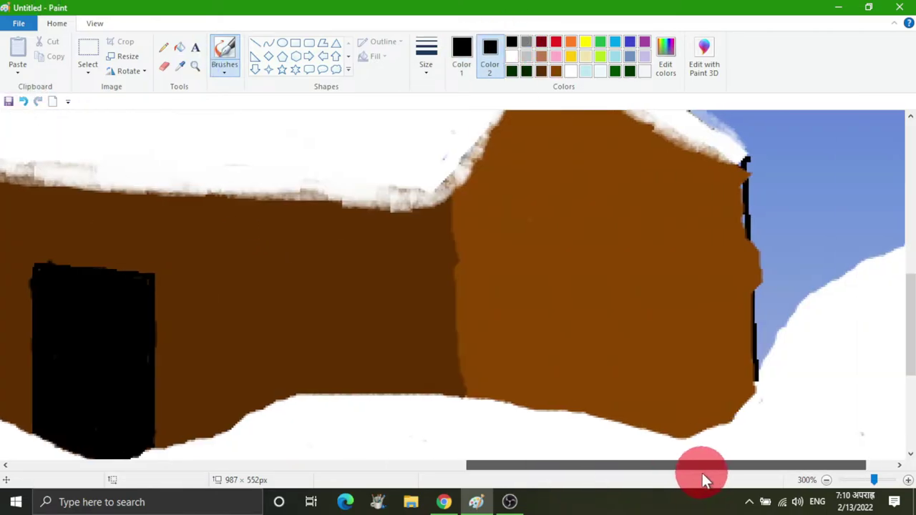
pyautogui.click(308, 42)
pyautogui.moveTo(582, 192); pyautogui.dragTo(641, 227)
pyautogui.moveTo(599, 205); pyautogui.dragTo(587, 174)
pyautogui.click(826, 480)
pyautogui.click(826, 480)
pyautogui.moveTo(527, 285); pyautogui.dragTo(557, 299)
pyautogui.click(908, 480)
pyautogui.moveTo(911, 274); pyautogui.dragTo(911, 434)
pyautogui.moveTo(539, 467); pyautogui.dragTo(813, 466)
pyautogui.moveTo(911, 354); pyautogui.dragTo(912, 288)
pyautogui.moveTo(706, 253); pyautogui.dragTo(651, 263)
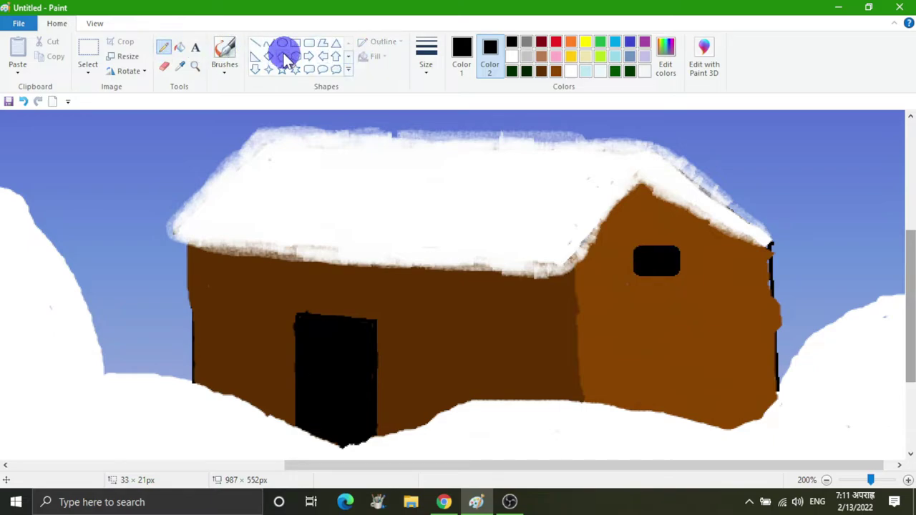
# Draw a black line about 113 px long down the gable wall's outer edge using the second-thinnest line size
pyautogui.click(254, 44)
pyautogui.click(422, 69)
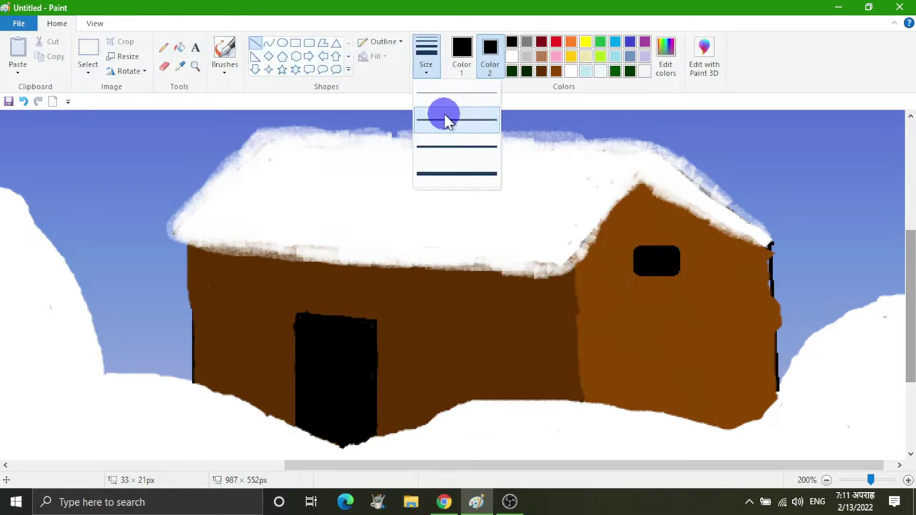
pyautogui.click(437, 120)
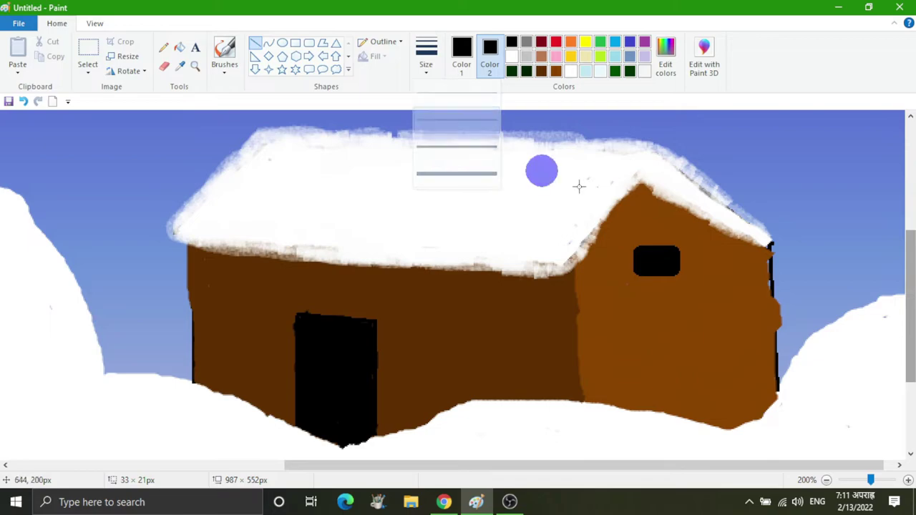
pyautogui.moveTo(770, 246); pyautogui.dragTo(780, 368)
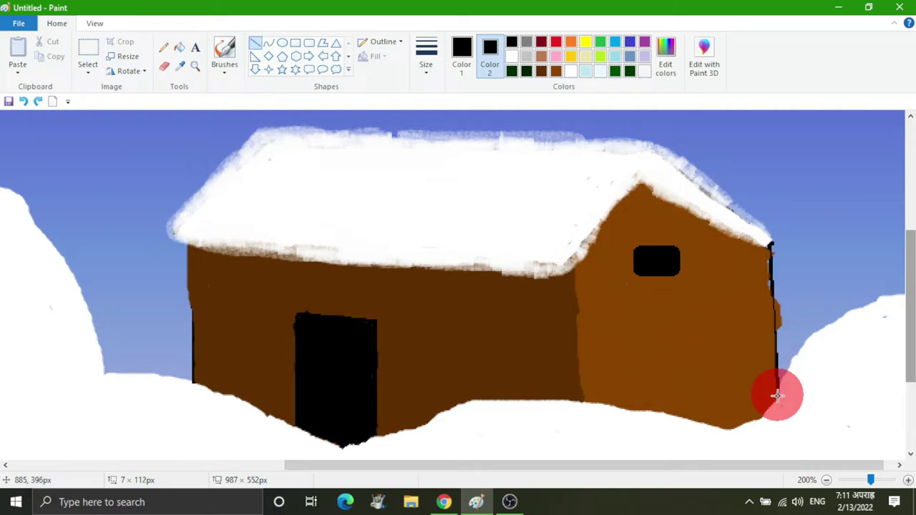
pyautogui.moveTo(778, 394); pyautogui.dragTo(778, 395)
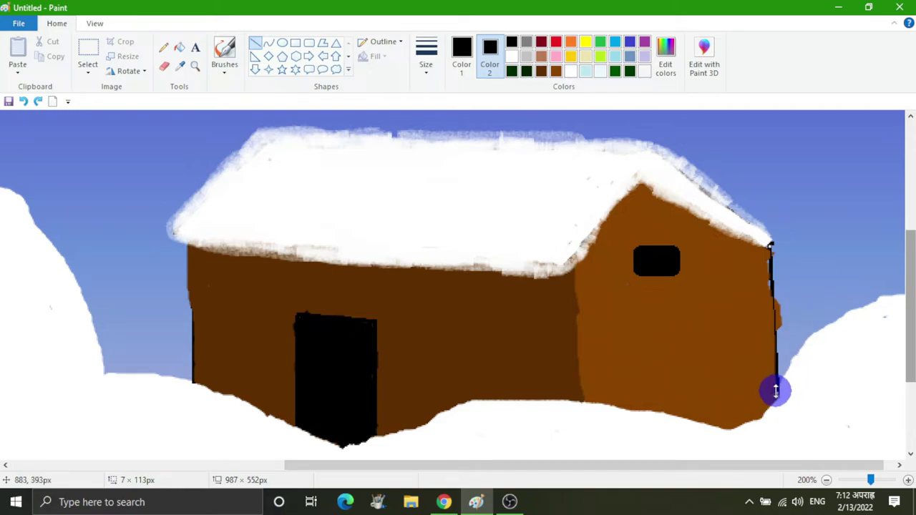
pyautogui.moveTo(781, 393); pyautogui.dragTo(778, 396)
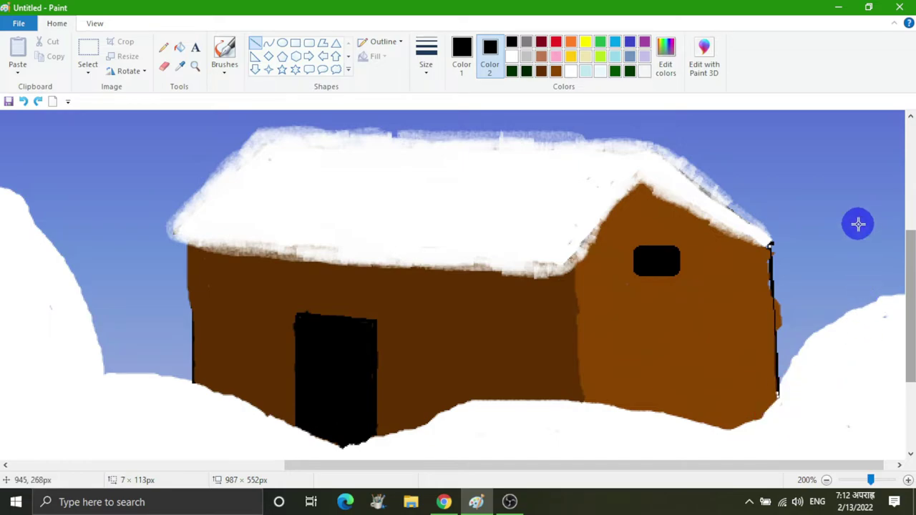
# Draw a black line about 105 px long down the corner between the dark brown wall and the gable wall
pyautogui.moveTo(909, 287); pyautogui.dragTo(908, 256)
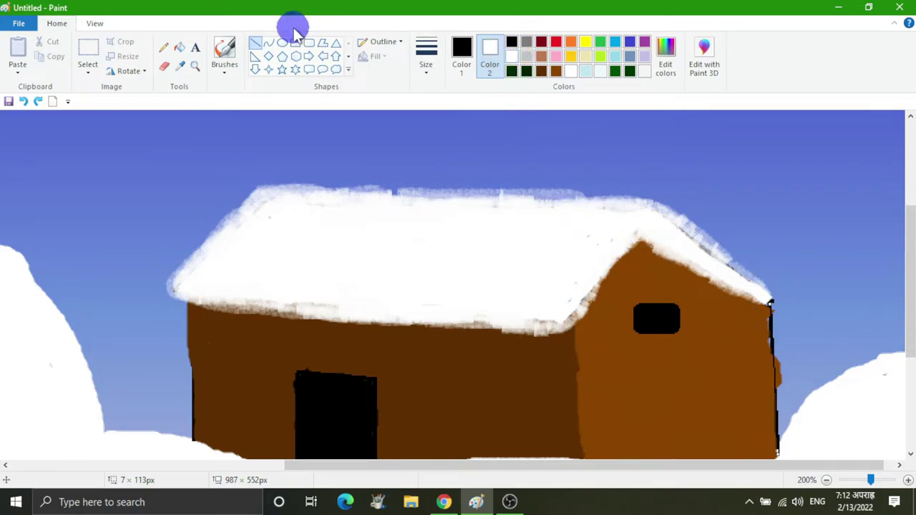
pyautogui.click(461, 61)
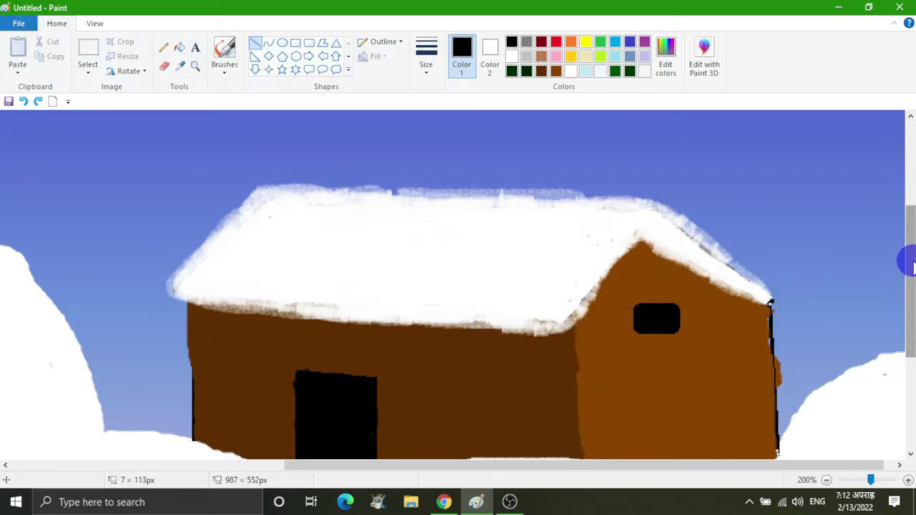
pyautogui.moveTo(906, 262); pyautogui.dragTo(906, 301)
pyautogui.moveTo(574, 228); pyautogui.dragTo(581, 269)
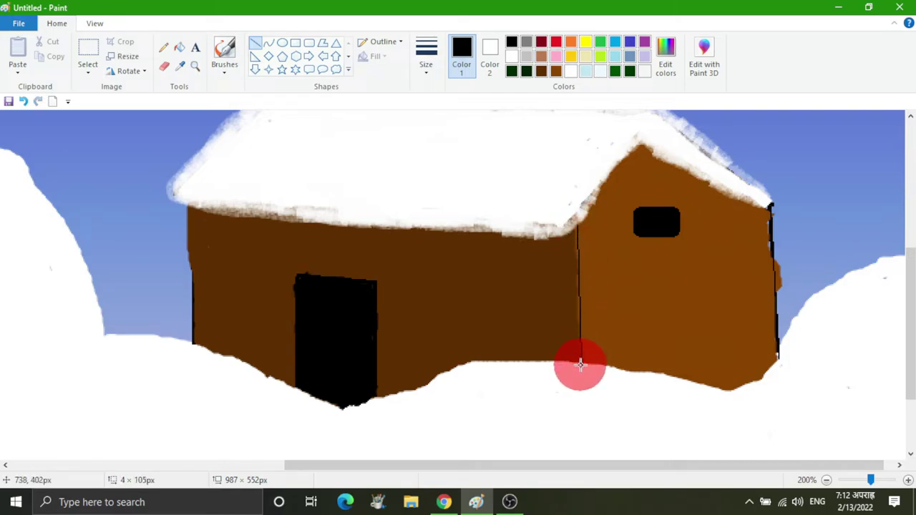
pyautogui.moveTo(581, 365); pyautogui.dragTo(581, 365)
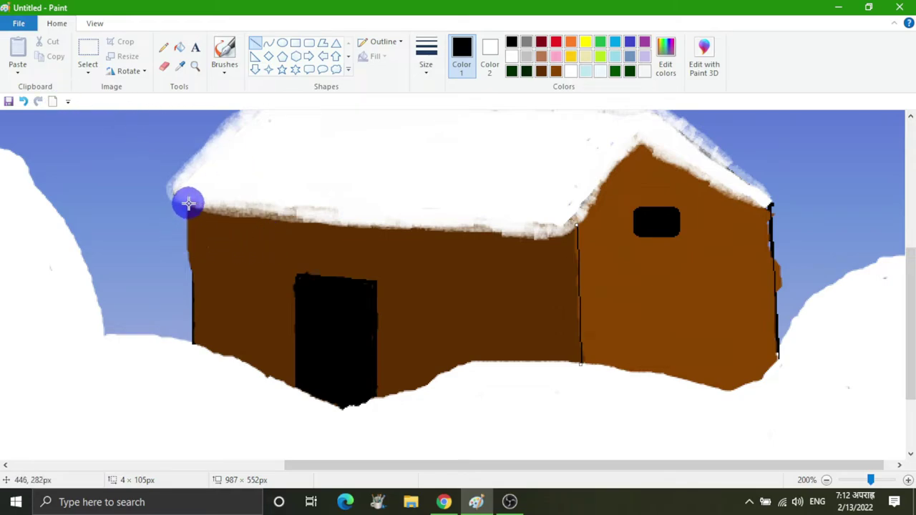
# Draw a black line about 103 px long down the dark brown wall's outer edge, from the roof to the snow
pyautogui.moveTo(187, 207); pyautogui.dragTo(194, 231)
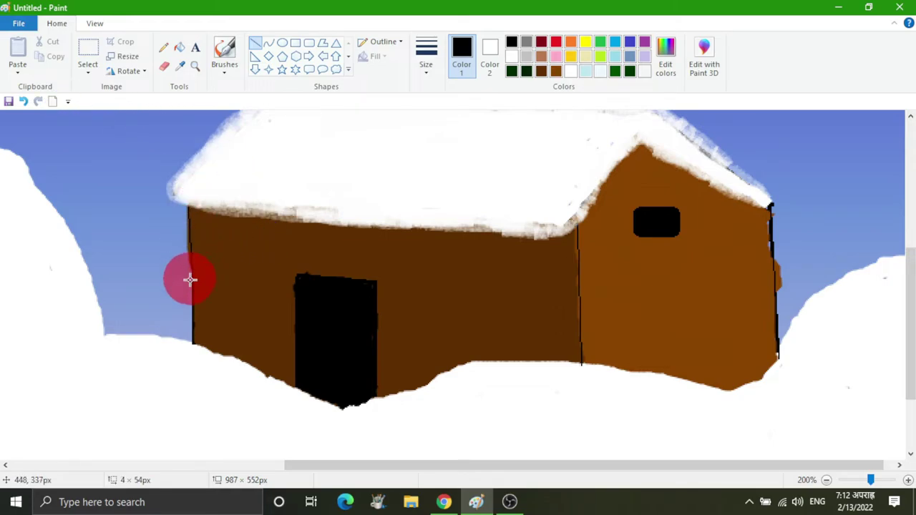
pyautogui.moveTo(188, 305); pyautogui.dragTo(193, 340)
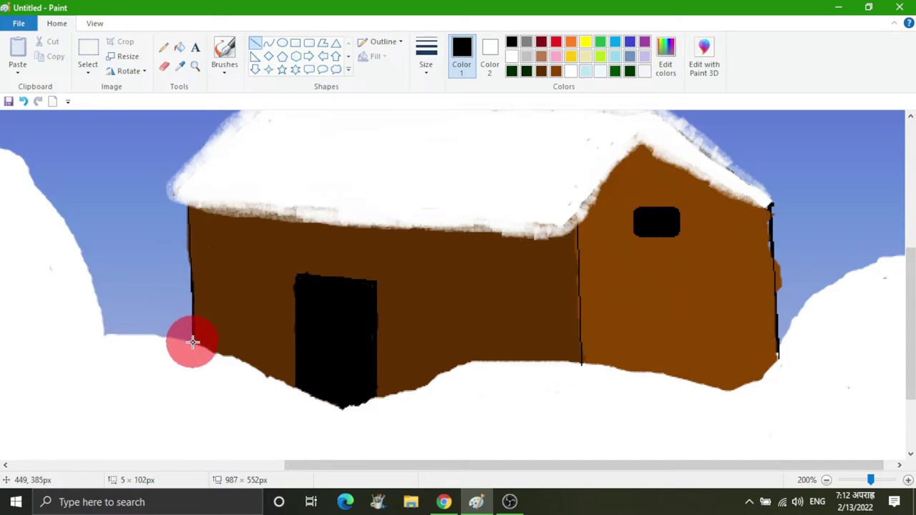
pyautogui.moveTo(192, 342); pyautogui.dragTo(192, 342)
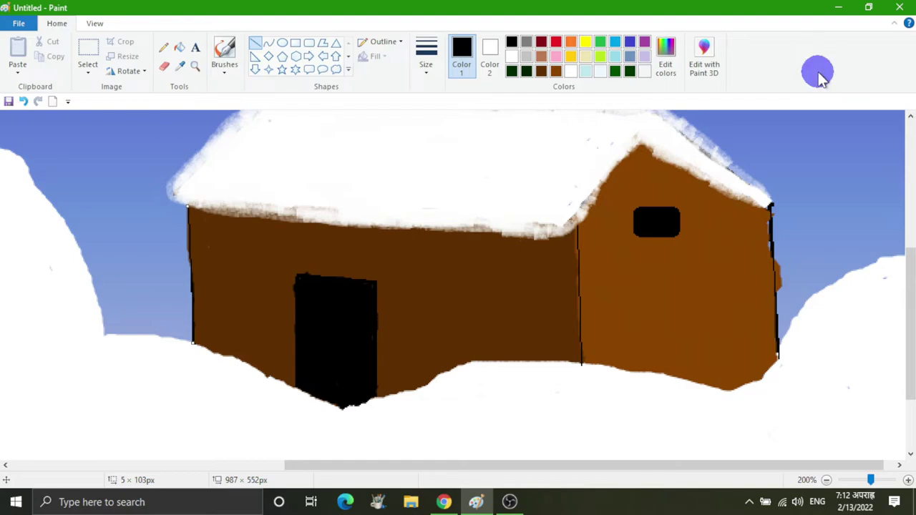
# Touch up the corner line between the two walls with the Pencil in dark brown
pyautogui.click(541, 71)
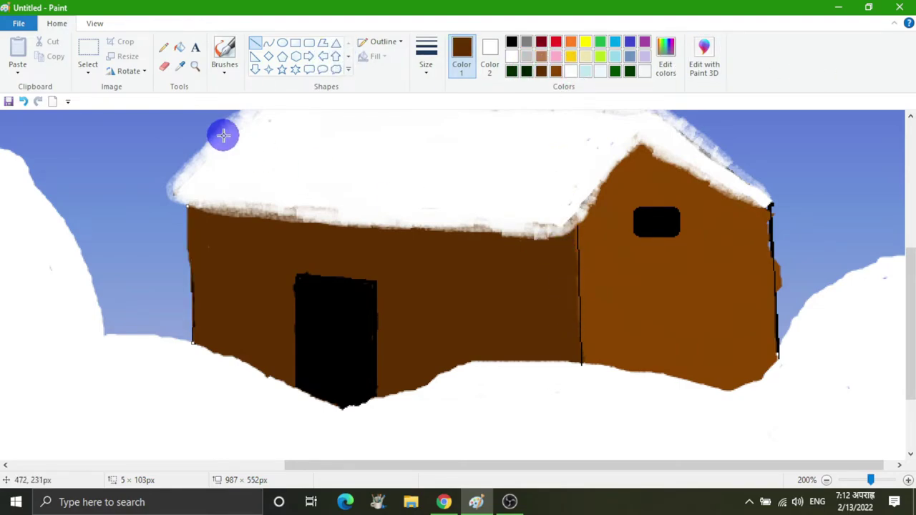
pyautogui.click(167, 49)
pyautogui.click(424, 57)
pyautogui.click(441, 105)
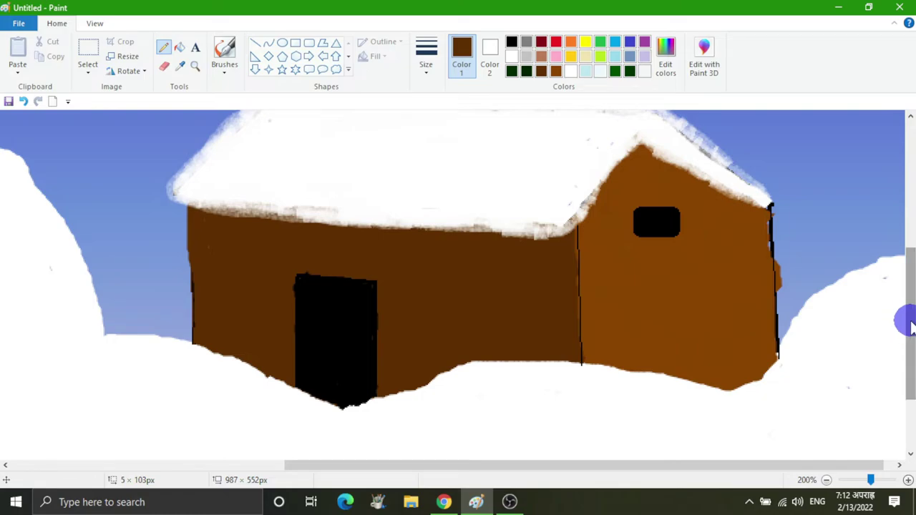
pyautogui.moveTo(913, 327); pyautogui.dragTo(912, 340)
pyautogui.scroll(2, 599, 306)
pyautogui.scroll(-1, 598, 306)
pyautogui.scroll(-3, 600, 304)
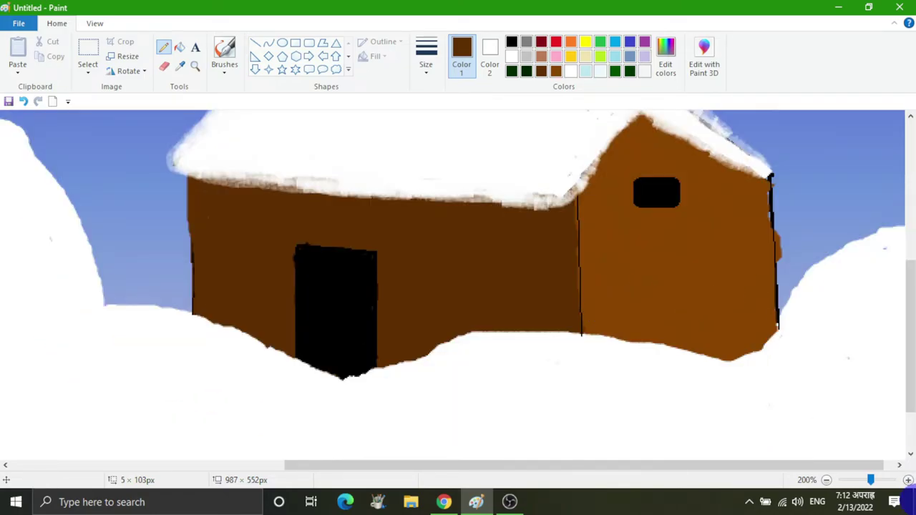
pyautogui.click(908, 481)
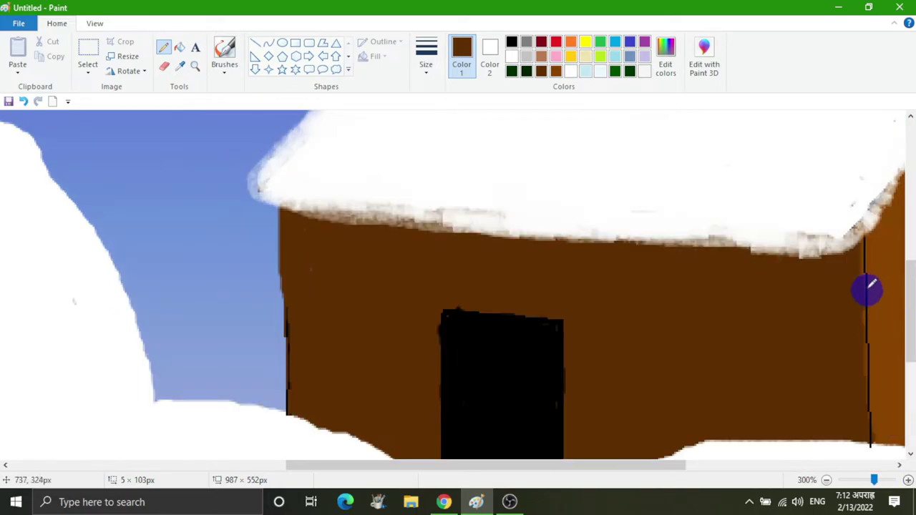
pyautogui.click(863, 244)
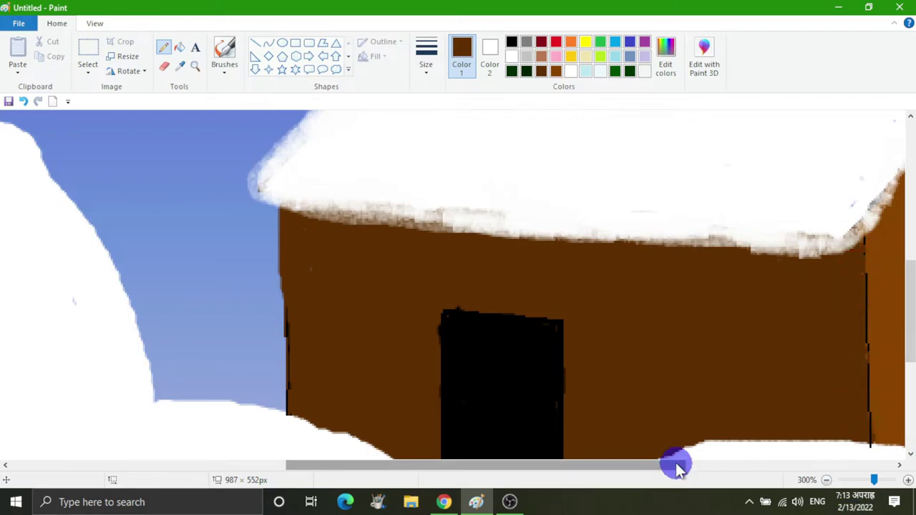
# Touch up the gable wall's outer edge with the Pencil in the lighter brown
pyautogui.moveTo(678, 466); pyautogui.dragTo(914, 430)
pyautogui.click(555, 72)
pyautogui.moveTo(688, 224); pyautogui.dragTo(680, 262)
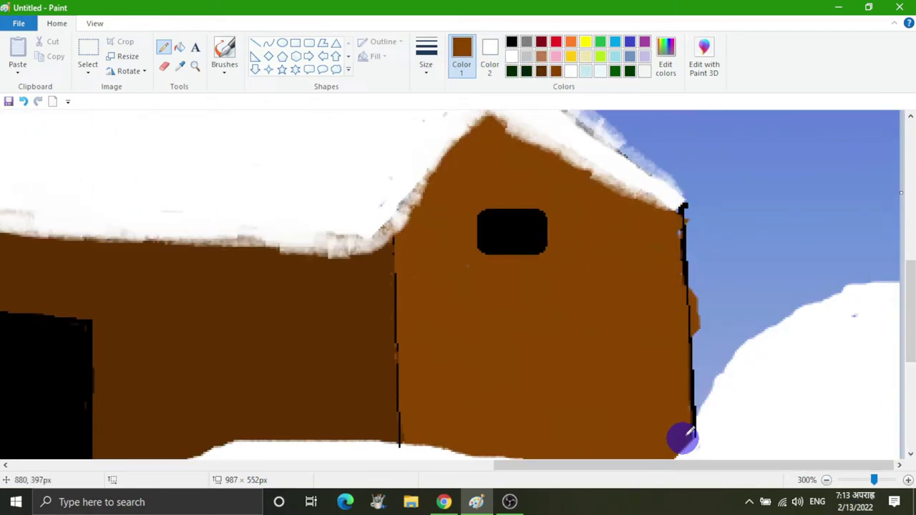
pyautogui.click(826, 480)
pyautogui.moveTo(376, 466)
pyautogui.mouseDown()
pyautogui.moveTo(256, 478)
pyautogui.moveTo(325, 470)
pyautogui.mouseUp()
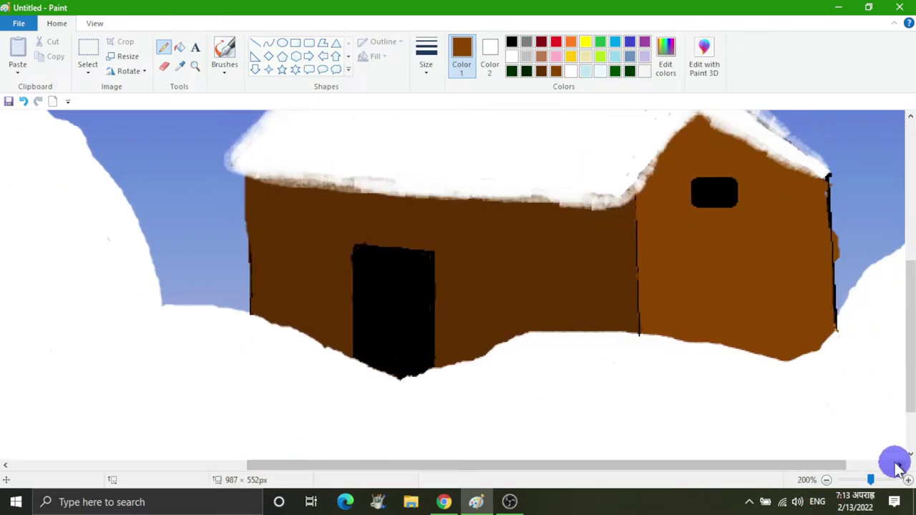
# Enlarge the snow mound beside the gable wall in white with the brush, covering the wall's lower outer edge
pyautogui.click(827, 481)
pyautogui.click(221, 52)
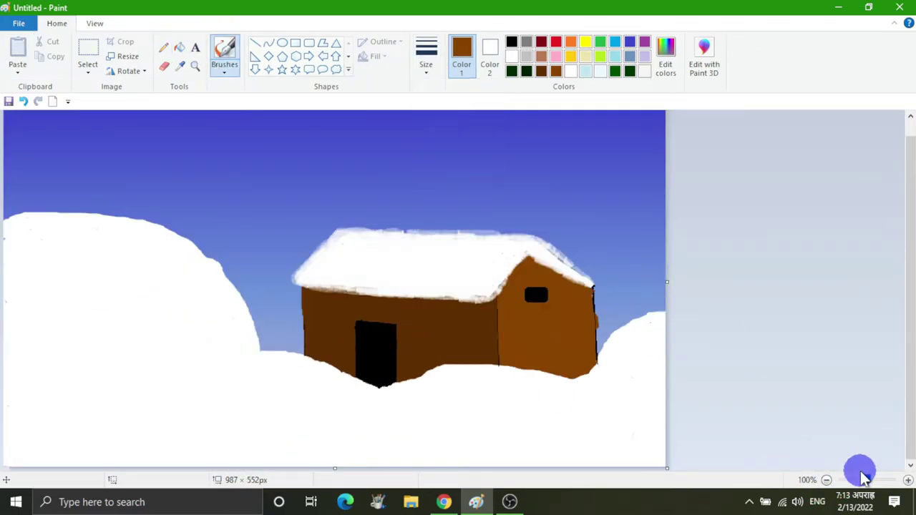
pyautogui.click(908, 480)
pyautogui.moveTo(910, 277); pyautogui.dragTo(910, 444)
pyautogui.moveTo(423, 467)
pyautogui.mouseDown()
pyautogui.moveTo(655, 494)
pyautogui.moveTo(777, 493)
pyautogui.mouseUp()
pyautogui.moveTo(911, 411); pyautogui.dragTo(911, 358)
pyautogui.moveTo(781, 335)
pyautogui.mouseDown()
pyautogui.moveTo(773, 287)
pyautogui.moveTo(764, 264)
pyautogui.moveTo(759, 272)
pyautogui.moveTo(769, 303)
pyautogui.moveTo(780, 239)
pyautogui.moveTo(782, 353)
pyautogui.moveTo(766, 341)
pyautogui.moveTo(764, 296)
pyautogui.moveTo(878, 313)
pyautogui.moveTo(785, 298)
pyautogui.moveTo(845, 299)
pyautogui.moveTo(801, 254)
pyautogui.moveTo(861, 310)
pyautogui.moveTo(788, 236)
pyautogui.moveTo(871, 232)
pyautogui.moveTo(906, 260)
pyautogui.moveTo(886, 214)
pyautogui.moveTo(777, 274)
pyautogui.moveTo(885, 310)
pyautogui.mouseUp()
pyautogui.click(24, 102)
pyautogui.click(511, 57)
pyautogui.click(829, 480)
pyautogui.click(828, 480)
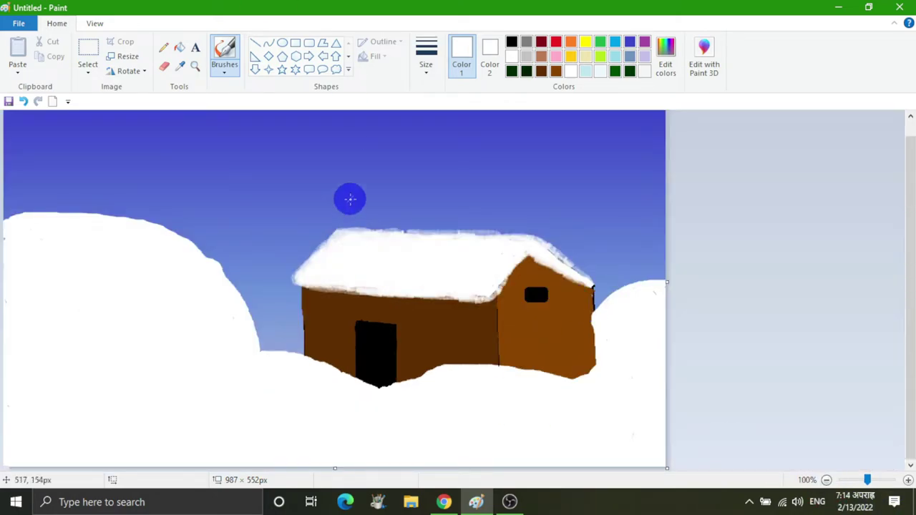
# Roughen the outline of the large snow hill left of the house in white with the Natural pencil brush
pyautogui.click(224, 64)
pyautogui.click(305, 120)
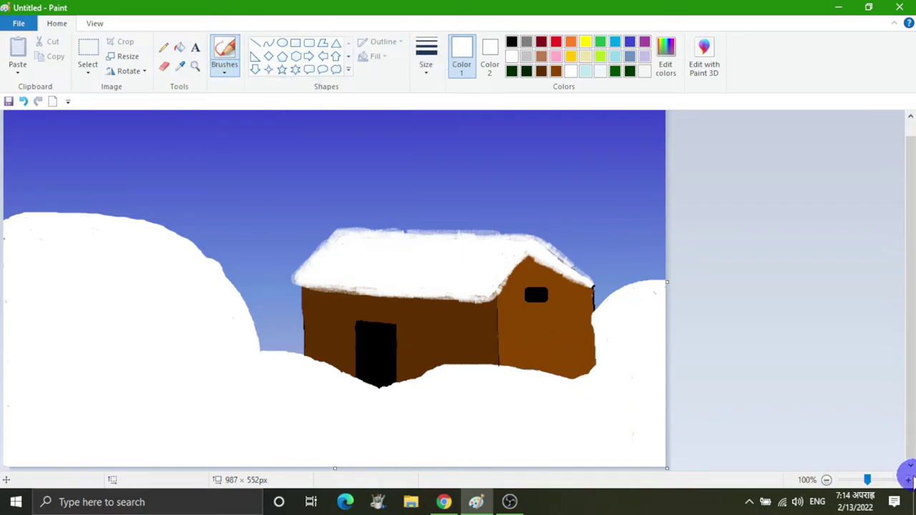
pyautogui.click(908, 480)
pyautogui.moveTo(24, 351)
pyautogui.mouseDown()
pyautogui.moveTo(35, 312)
pyautogui.moveTo(87, 308)
pyautogui.moveTo(143, 324)
pyautogui.moveTo(248, 320)
pyautogui.moveTo(369, 364)
pyautogui.moveTo(424, 404)
pyautogui.moveTo(413, 464)
pyautogui.mouseUp()
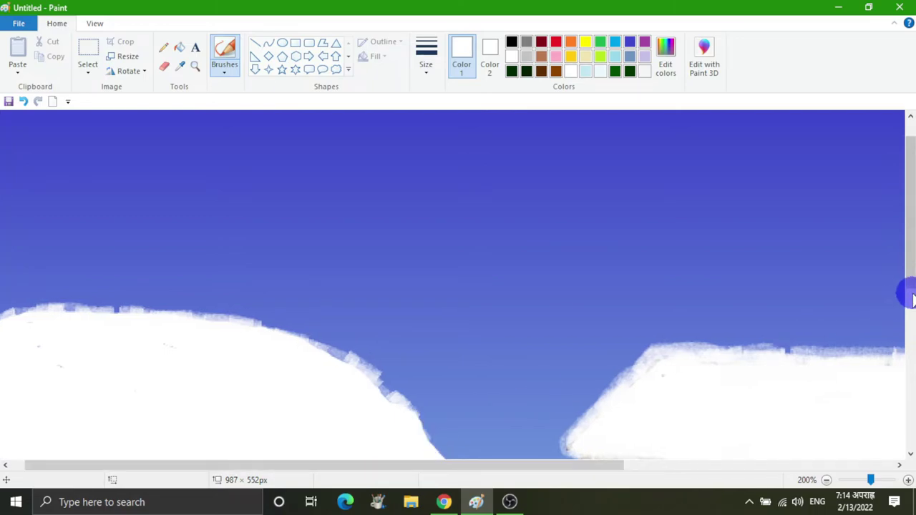
pyautogui.moveTo(910, 283); pyautogui.dragTo(910, 342)
pyautogui.moveTo(426, 290); pyautogui.dragTo(473, 369)
pyautogui.moveTo(502, 460); pyautogui.dragTo(534, 455)
# Roughen the snow line along the base of both house walls in white, up to the gable wall's lower outer edge
pyautogui.moveTo(468, 468); pyautogui.dragTo(554, 469)
pyautogui.scroll(-3, 351, 243)
pyautogui.moveTo(378, 242)
pyautogui.mouseDown()
pyautogui.moveTo(621, 321)
pyautogui.moveTo(716, 297)
pyautogui.mouseUp()
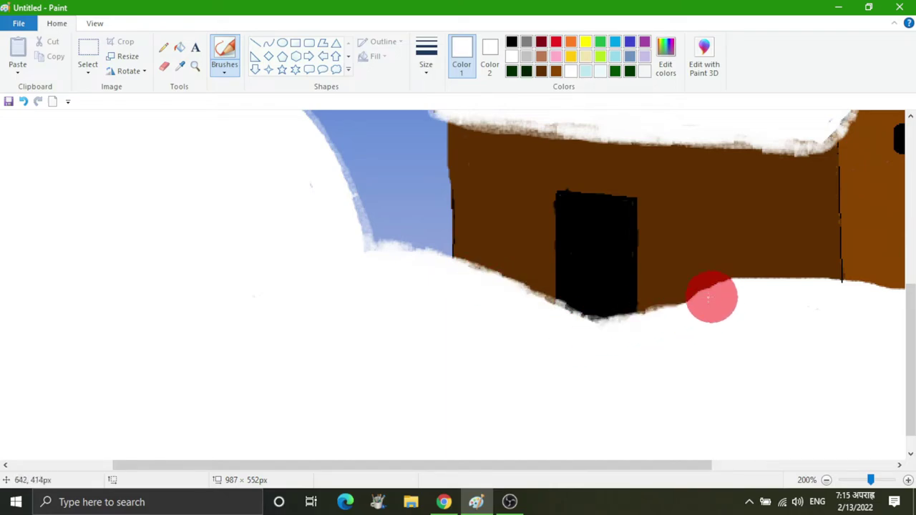
pyautogui.hscroll(5, 501, 315)
pyautogui.moveTo(502, 315)
pyautogui.mouseDown()
pyautogui.moveTo(491, 293)
pyautogui.moveTo(628, 275)
pyautogui.moveTo(822, 308)
pyautogui.mouseUp()
pyautogui.moveTo(813, 465); pyautogui.dragTo(858, 466)
pyautogui.moveTo(764, 246)
pyautogui.mouseDown()
pyautogui.moveTo(756, 285)
pyautogui.moveTo(761, 235)
pyautogui.moveTo(732, 288)
pyautogui.mouseUp()
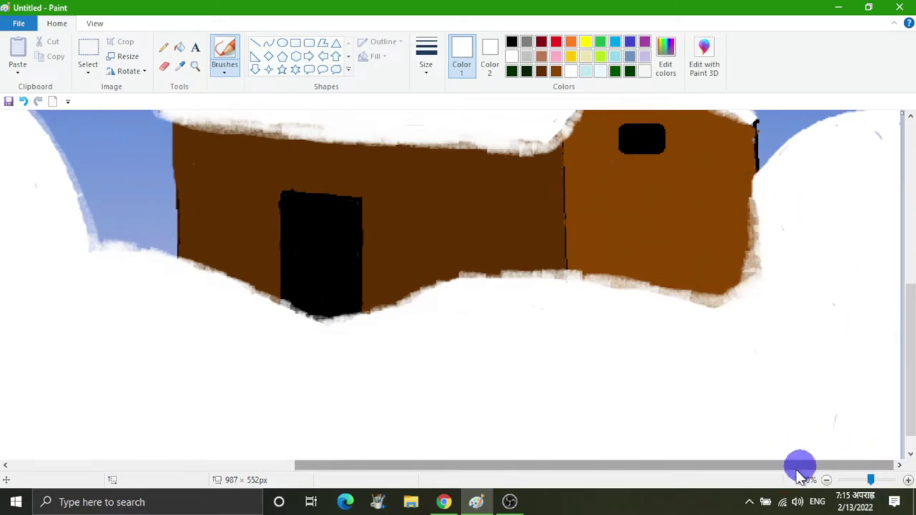
# Roughen the top edge of the snow mound beside the gable wall in white
pyautogui.scroll(3, 800, 143)
pyautogui.moveTo(804, 256)
pyautogui.mouseDown()
pyautogui.moveTo(763, 331)
pyautogui.moveTo(822, 279)
pyautogui.mouseUp()
pyautogui.click(826, 480)
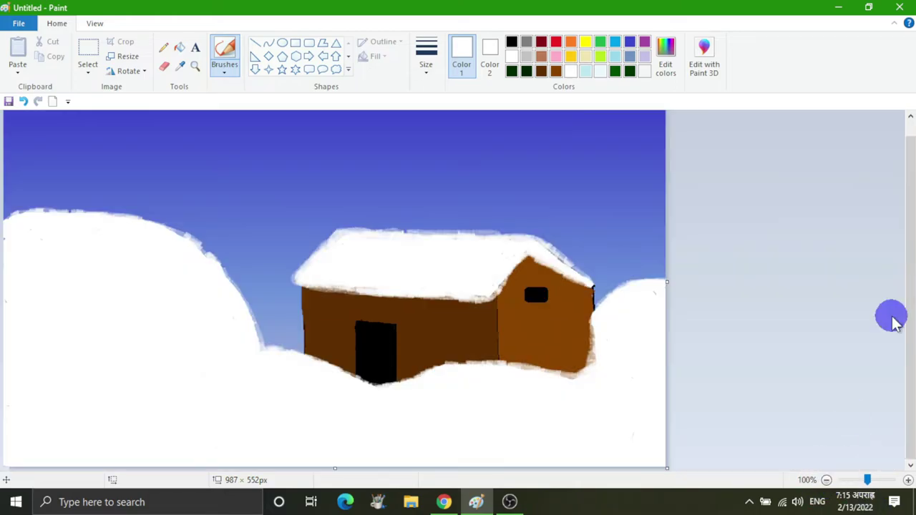
# Mix a very pale blue and brush a few shading strokes onto the left snow hill at the thickest size
pyautogui.click(665, 57)
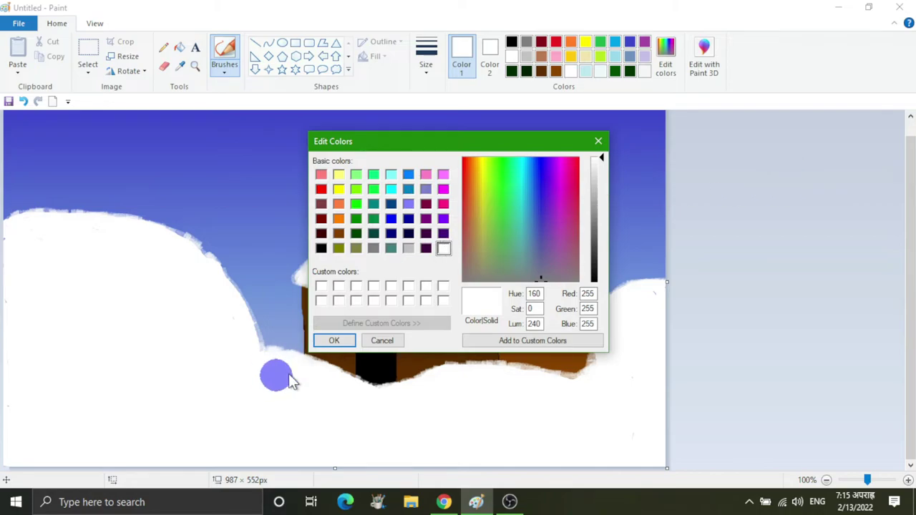
pyautogui.click(333, 342)
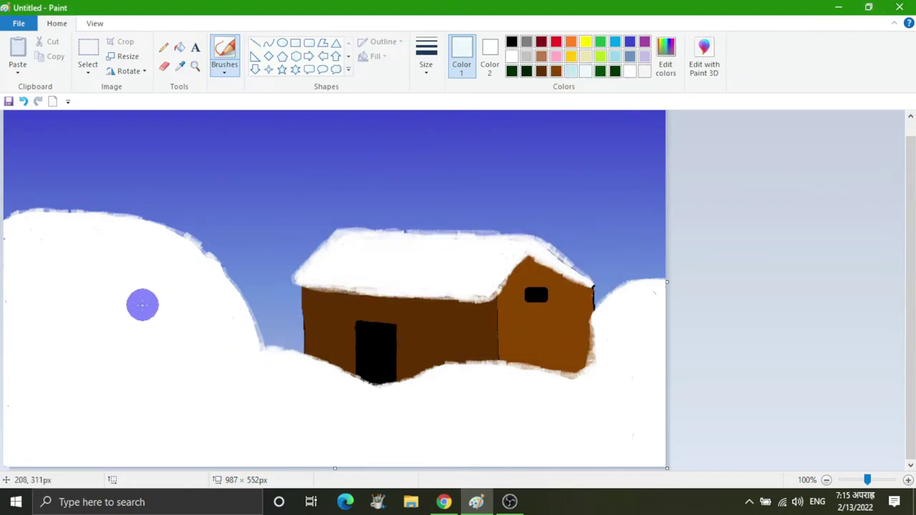
pyautogui.click(232, 71)
pyautogui.click(232, 74)
pyautogui.moveTo(73, 301)
pyautogui.mouseDown()
pyautogui.moveTo(70, 308)
pyautogui.moveTo(94, 285)
pyautogui.mouseUp()
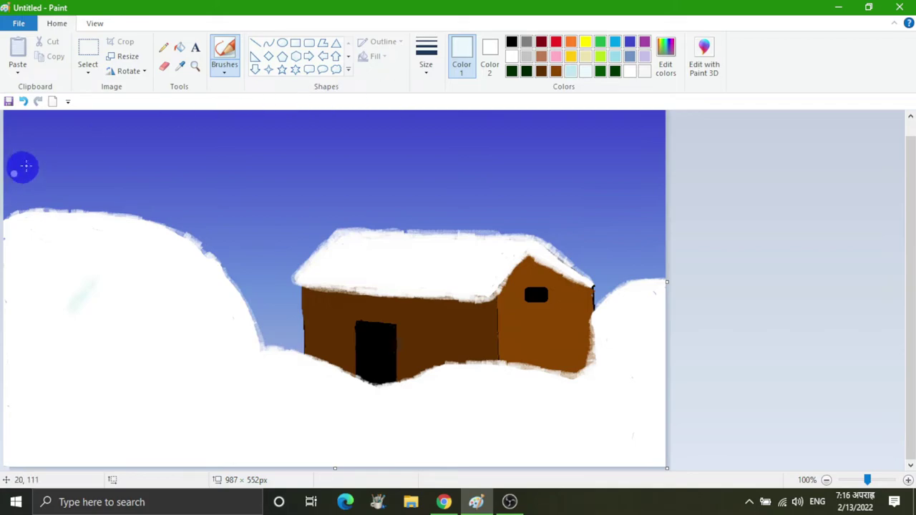
pyautogui.click(430, 72)
pyautogui.click(449, 173)
pyautogui.moveTo(129, 327)
pyautogui.mouseDown()
pyautogui.moveTo(168, 371)
pyautogui.moveTo(165, 389)
pyautogui.moveTo(146, 339)
pyautogui.mouseUp()
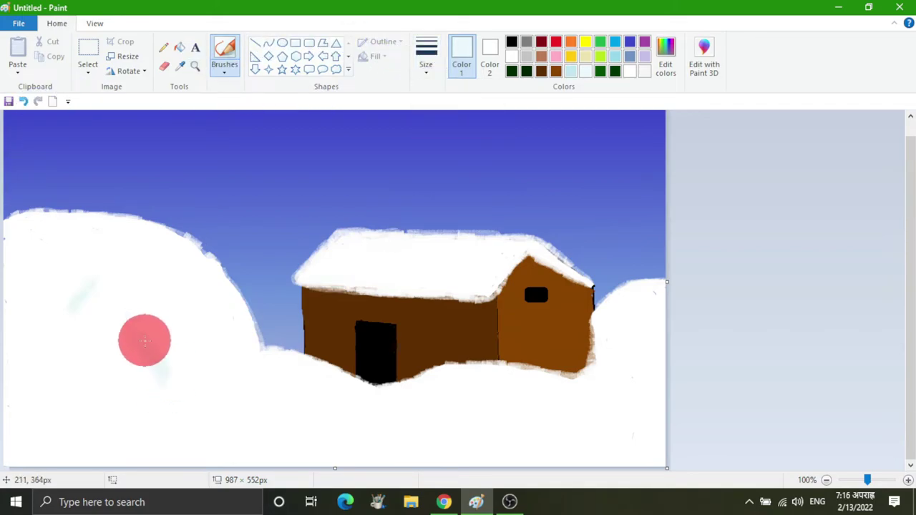
# Shade the crest of the left snow hill and the snow bank at its foot with pale blue strokes
pyautogui.click(908, 480)
pyautogui.moveTo(281, 255)
pyautogui.mouseDown()
pyautogui.moveTo(266, 307)
pyautogui.moveTo(323, 298)
pyautogui.moveTo(262, 258)
pyautogui.moveTo(67, 232)
pyautogui.mouseUp()
pyautogui.scroll(-5, 364, 337)
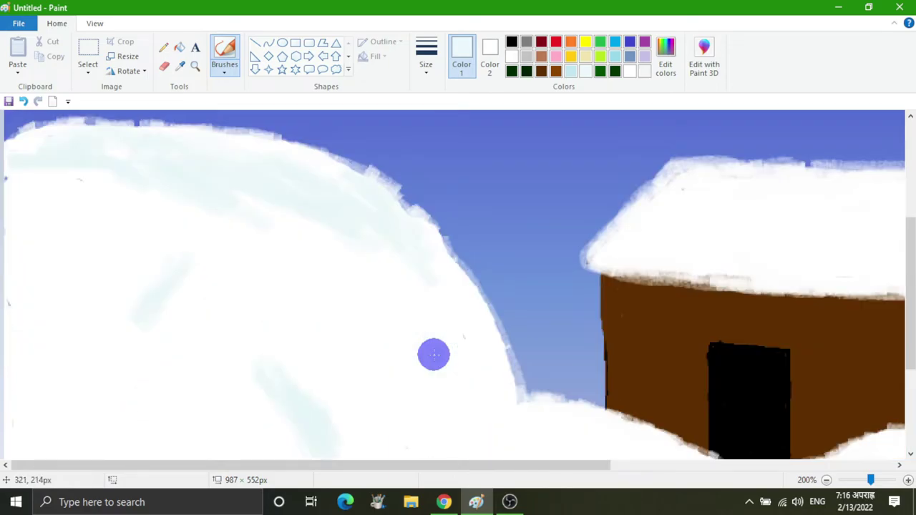
pyautogui.moveTo(398, 424)
pyautogui.mouseDown()
pyautogui.moveTo(599, 364)
pyautogui.moveTo(364, 379)
pyautogui.moveTo(554, 365)
pyautogui.mouseUp()
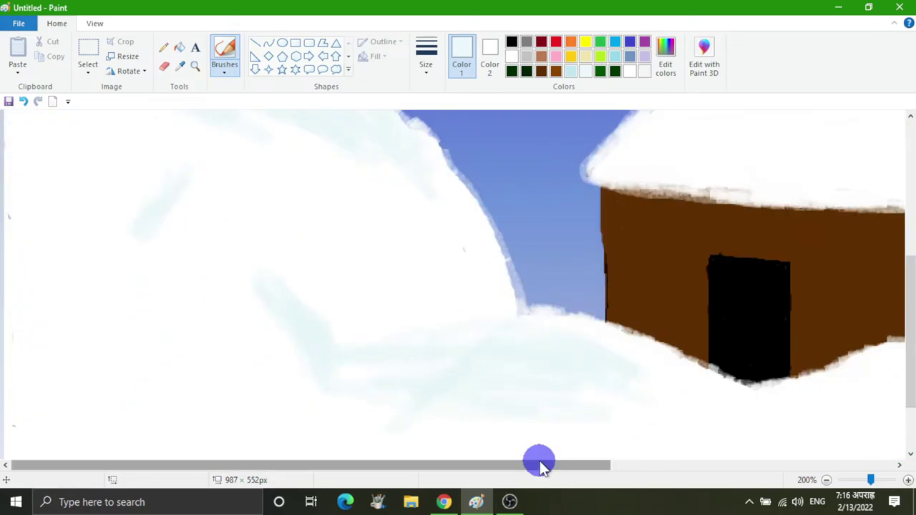
# Add pale blue shading strokes to the foreground snow below the house and to the mound beside the gable wall
pyautogui.moveTo(577, 464); pyautogui.dragTo(738, 465)
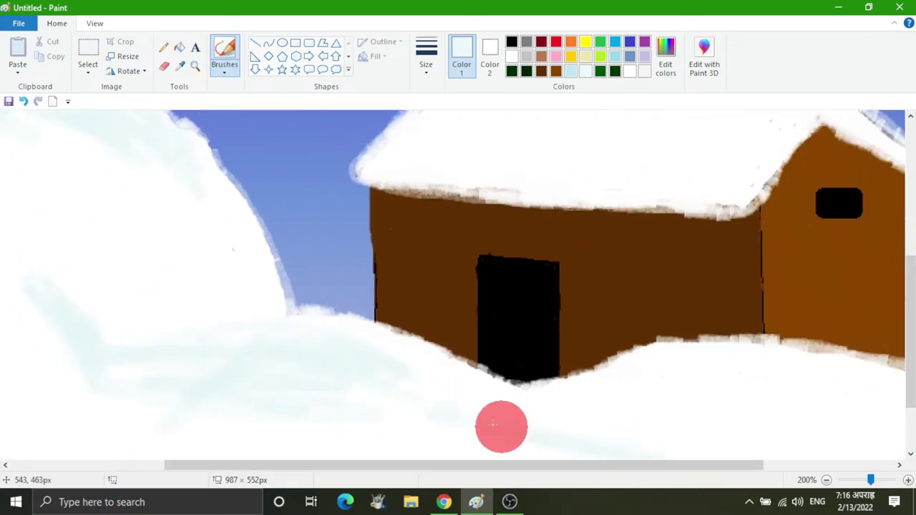
pyautogui.moveTo(665, 464); pyautogui.dragTo(708, 465)
pyautogui.moveTo(910, 390); pyautogui.dragTo(910, 432)
pyautogui.moveTo(306, 412)
pyautogui.mouseDown()
pyautogui.moveTo(331, 443)
pyautogui.moveTo(409, 458)
pyautogui.mouseUp()
pyautogui.moveTo(799, 466); pyautogui.dragTo(889, 466)
pyautogui.moveTo(655, 322)
pyautogui.mouseDown()
pyautogui.moveTo(729, 382)
pyautogui.moveTo(711, 434)
pyautogui.moveTo(876, 204)
pyautogui.moveTo(849, 270)
pyautogui.mouseUp()
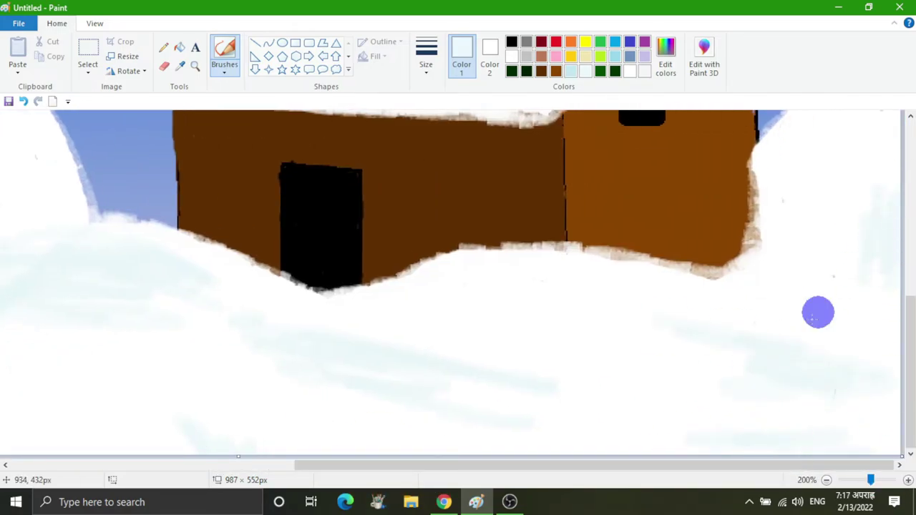
# Shade the top of the right snow mound and add several pale blue streaks to the roof snow
pyautogui.moveTo(909, 306); pyautogui.dragTo(910, 236)
pyautogui.moveTo(845, 265)
pyautogui.mouseDown()
pyautogui.moveTo(877, 265)
pyautogui.moveTo(852, 264)
pyautogui.mouseUp()
pyautogui.moveTo(292, 241)
pyautogui.mouseDown()
pyautogui.moveTo(352, 259)
pyautogui.moveTo(473, 265)
pyautogui.moveTo(362, 248)
pyautogui.mouseUp()
pyautogui.moveTo(275, 183)
pyautogui.mouseDown()
pyautogui.moveTo(601, 185)
pyautogui.moveTo(531, 160)
pyautogui.mouseUp()
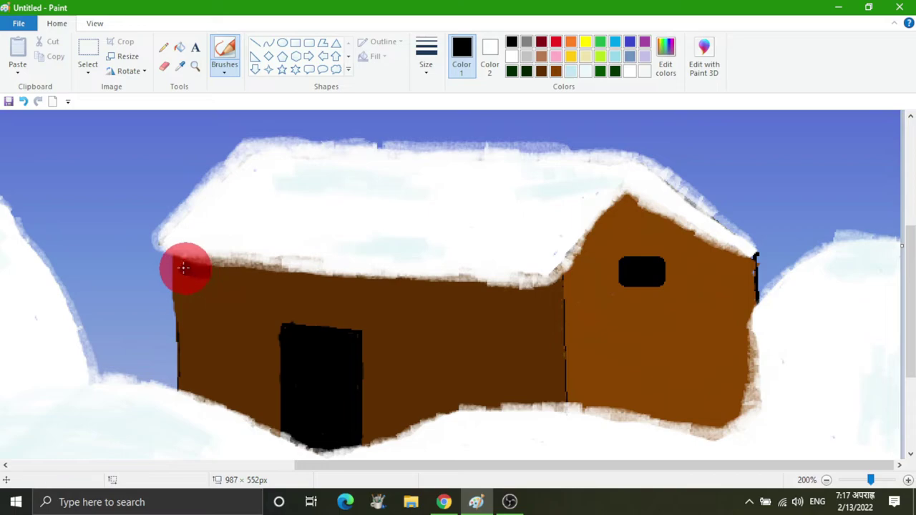
# Shade the dark brown wall in black beneath the eave, next to the corner with the gable wall
pyautogui.moveTo(283, 279); pyautogui.dragTo(282, 279)
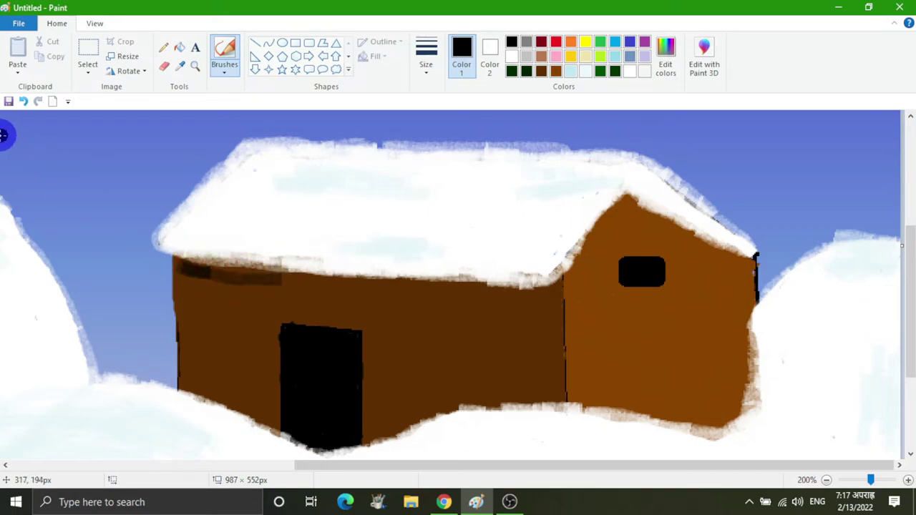
pyautogui.click(23, 101)
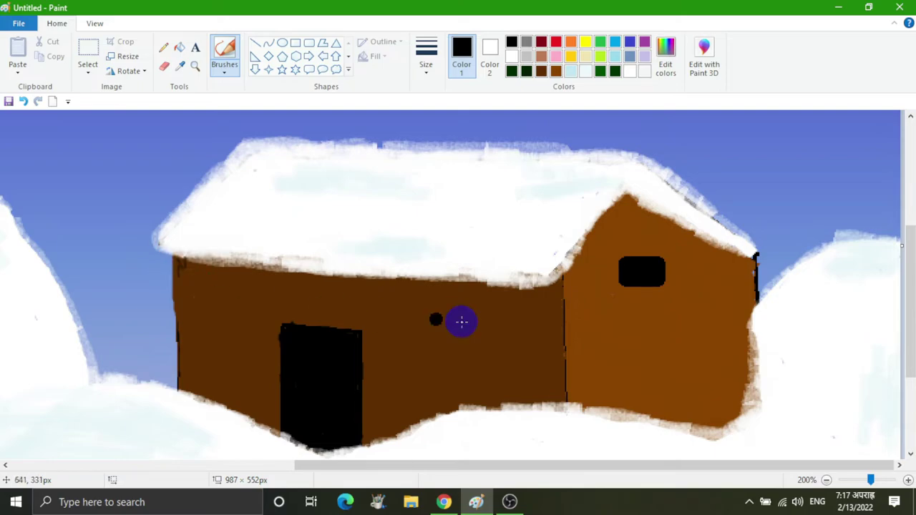
pyautogui.moveTo(492, 288)
pyautogui.mouseDown()
pyautogui.moveTo(551, 295)
pyautogui.moveTo(545, 304)
pyautogui.moveTo(559, 306)
pyautogui.moveTo(534, 307)
pyautogui.moveTo(556, 319)
pyautogui.moveTo(555, 287)
pyautogui.moveTo(533, 308)
pyautogui.moveTo(500, 292)
pyautogui.moveTo(552, 320)
pyautogui.mouseUp()
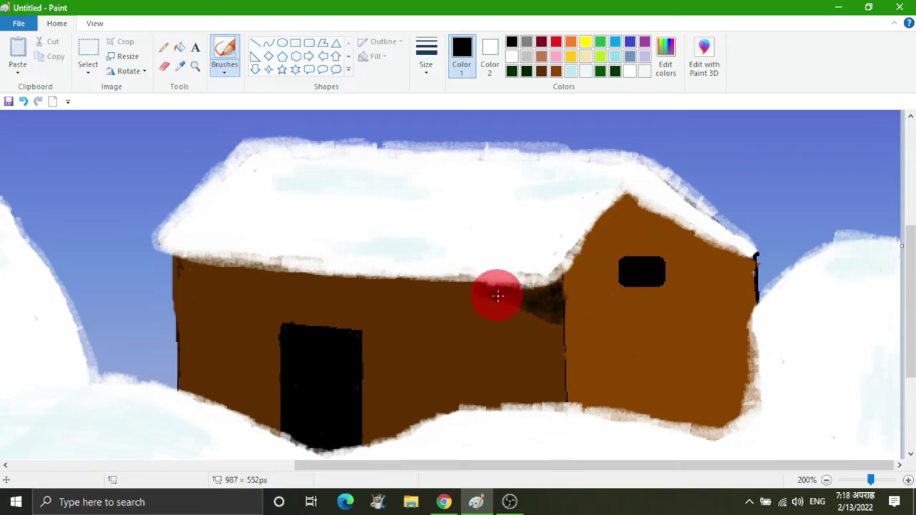
pyautogui.click(826, 479)
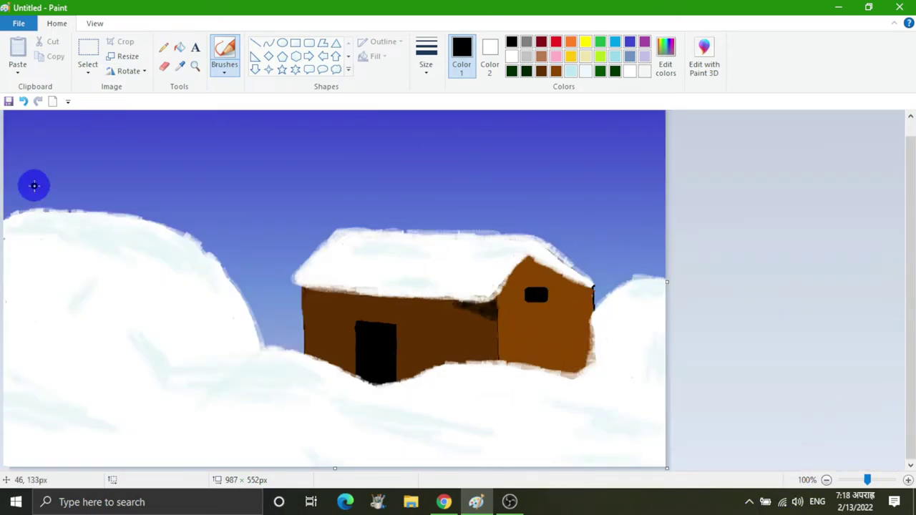
# Dab light reddish-brown patches onto both house walls, near the snow line and below the roof edges
pyautogui.click(541, 57)
pyautogui.moveTo(422, 361); pyautogui.dragTo(423, 361)
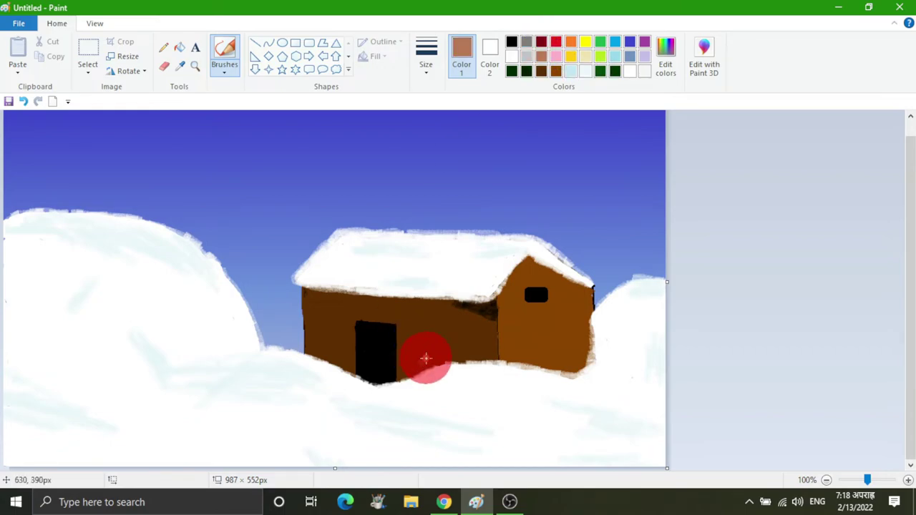
pyautogui.click(538, 354)
pyautogui.click(579, 307)
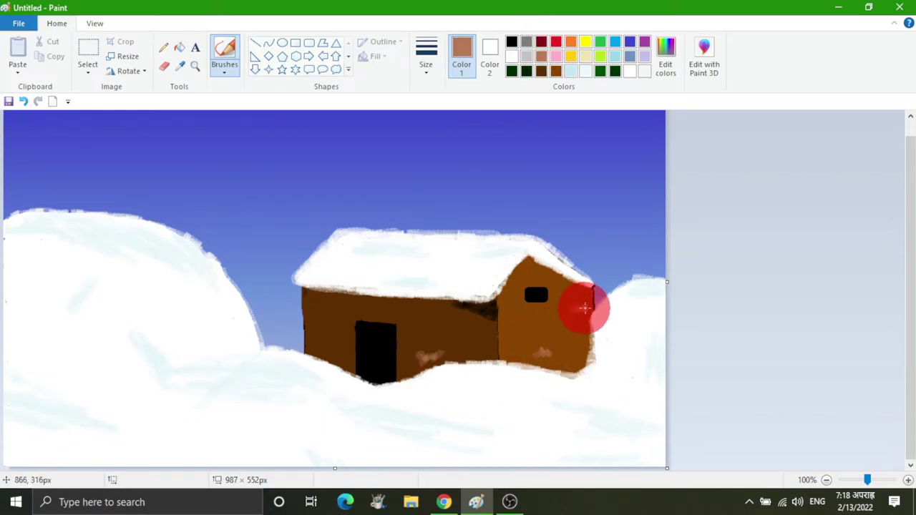
pyautogui.moveTo(351, 303); pyautogui.dragTo(315, 298)
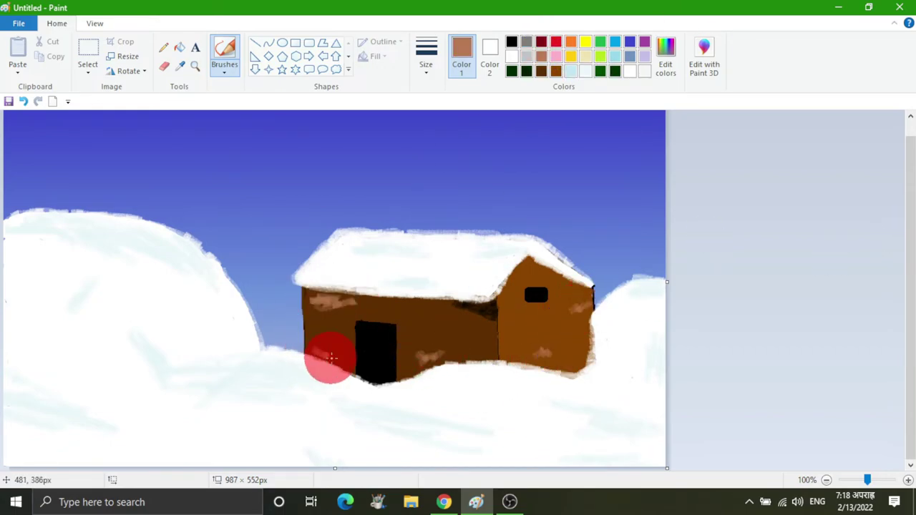
pyautogui.click(376, 157)
pyautogui.click(847, 110)
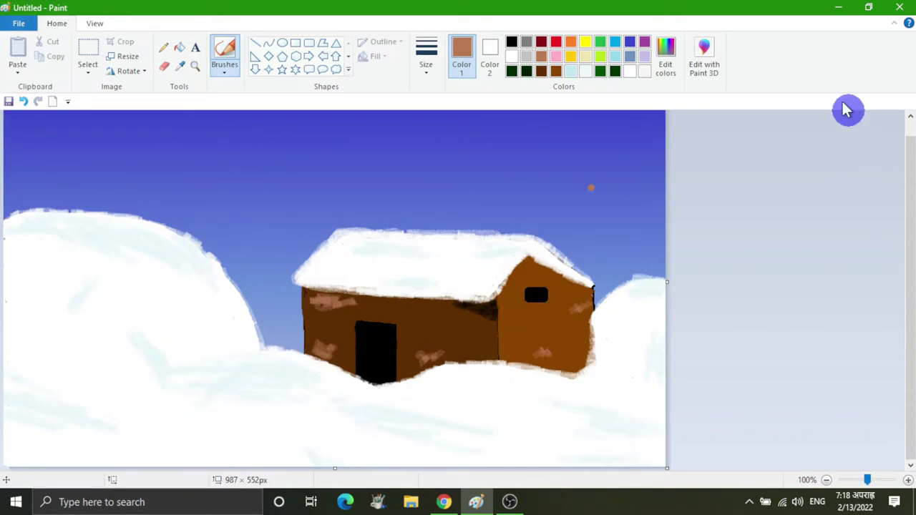
# Paint a bare black tree with a leaning trunk and upward branches right of the house using Calligraphy brush 1
pyautogui.click(514, 41)
pyautogui.click(227, 69)
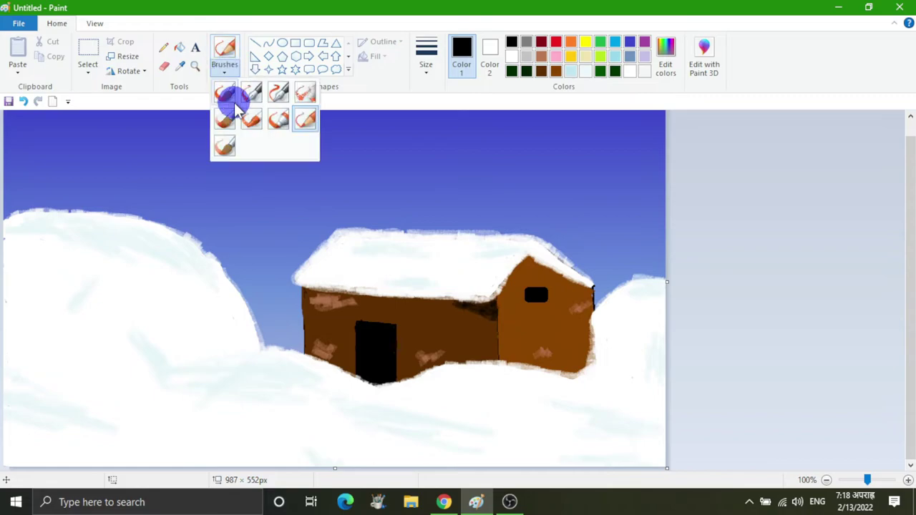
pyautogui.click(250, 94)
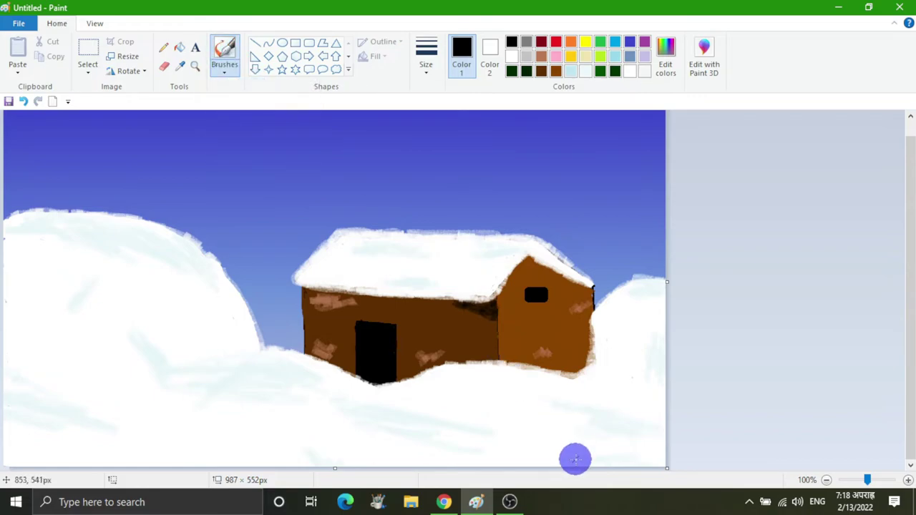
pyautogui.moveTo(577, 463); pyautogui.dragTo(676, 312)
pyautogui.moveTo(581, 460)
pyautogui.mouseDown()
pyautogui.moveTo(634, 384)
pyautogui.moveTo(593, 458)
pyautogui.moveTo(598, 478)
pyautogui.moveTo(583, 474)
pyautogui.moveTo(615, 418)
pyautogui.moveTo(668, 382)
pyautogui.moveTo(603, 437)
pyautogui.moveTo(620, 415)
pyautogui.mouseUp()
pyautogui.moveTo(640, 378)
pyautogui.mouseDown()
pyautogui.moveTo(632, 382)
pyautogui.moveTo(613, 266)
pyautogui.moveTo(616, 323)
pyautogui.moveTo(651, 321)
pyautogui.moveTo(623, 403)
pyautogui.moveTo(633, 371)
pyautogui.moveTo(633, 232)
pyautogui.moveTo(600, 302)
pyautogui.mouseUp()
pyautogui.moveTo(623, 408)
pyautogui.mouseDown()
pyautogui.moveTo(599, 470)
pyautogui.moveTo(599, 446)
pyautogui.mouseUp()
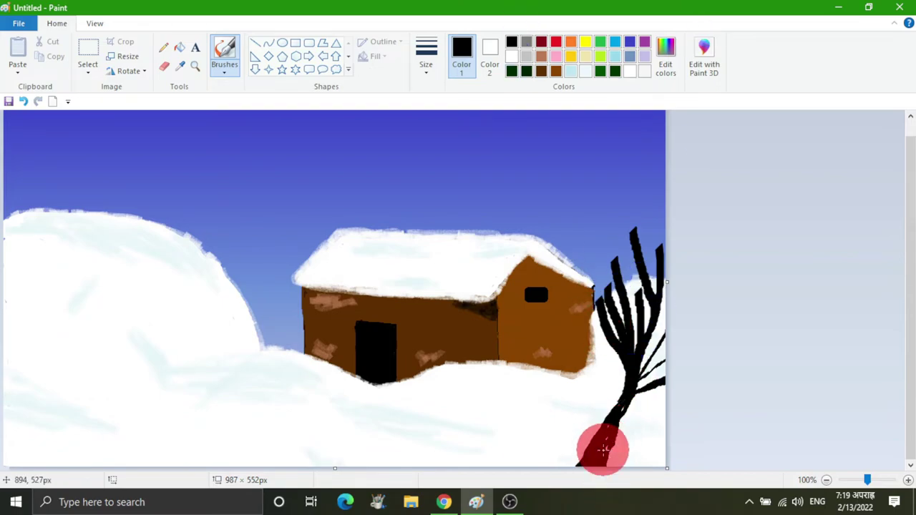
# Brush dark brown bark texture over the black tree's trunk up to where the branches fork
pyautogui.click(542, 72)
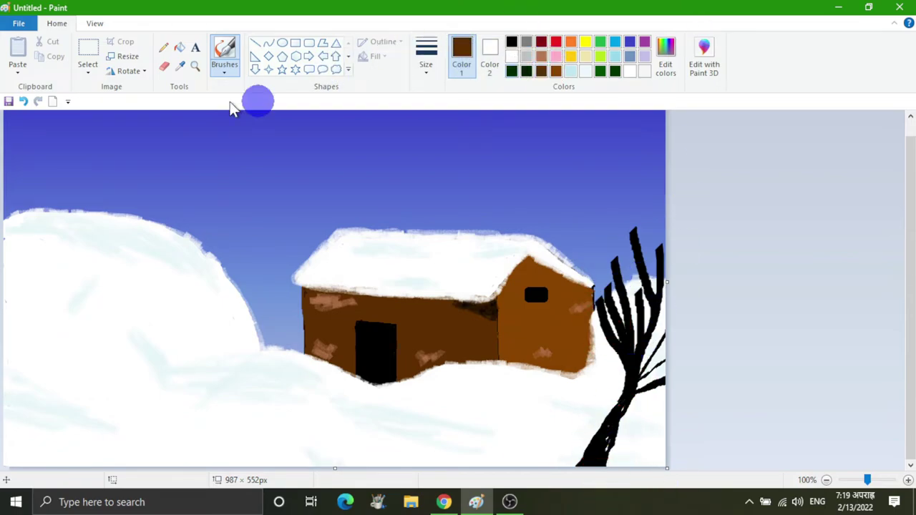
pyautogui.click(908, 481)
pyautogui.moveTo(910, 270); pyautogui.dragTo(829, 501)
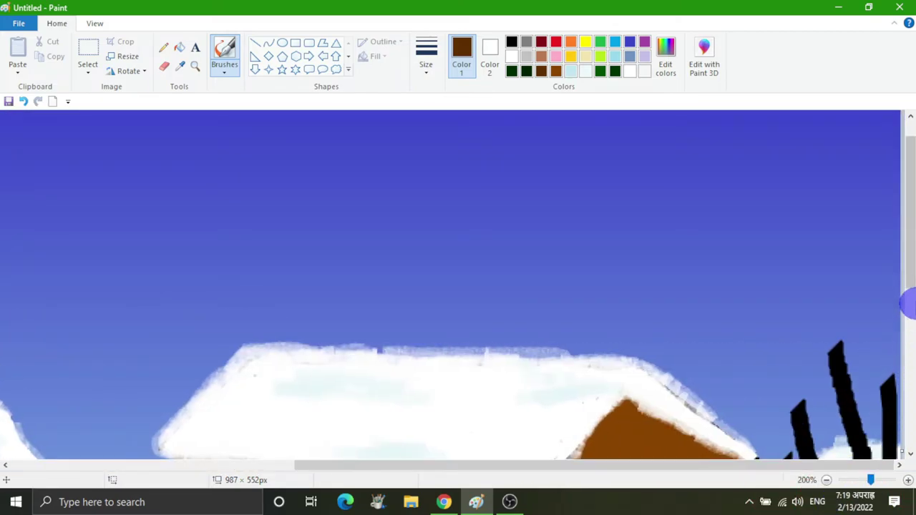
pyautogui.moveTo(906, 276); pyautogui.dragTo(872, 456)
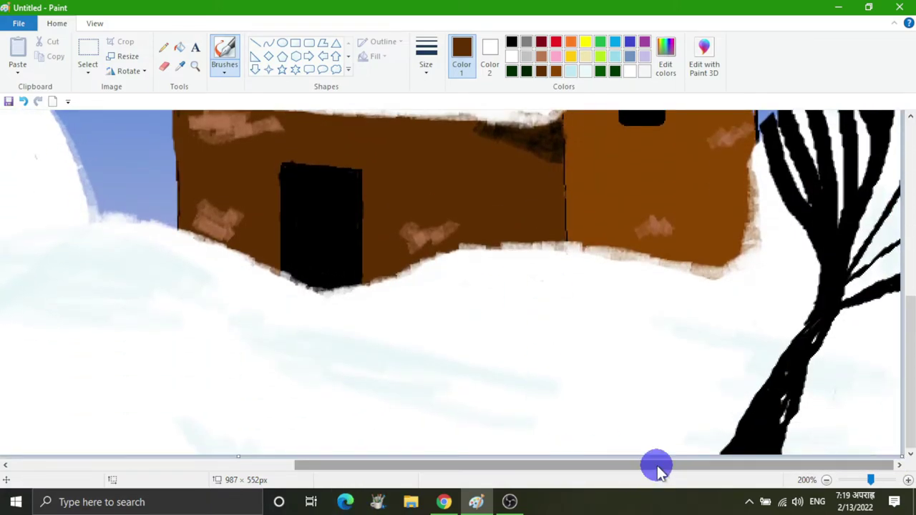
pyautogui.moveTo(756, 439)
pyautogui.mouseDown()
pyautogui.moveTo(733, 451)
pyautogui.moveTo(750, 419)
pyautogui.moveTo(787, 403)
pyautogui.moveTo(784, 370)
pyautogui.moveTo(834, 300)
pyautogui.mouseUp()
pyautogui.click(225, 70)
pyautogui.click(226, 95)
pyautogui.scroll(3, 869, 461)
pyautogui.moveTo(830, 414); pyautogui.dragTo(834, 353)
# Brush dark brown along the tree's branches with the thinnest brush size, leaving black edges
pyautogui.click(426, 57)
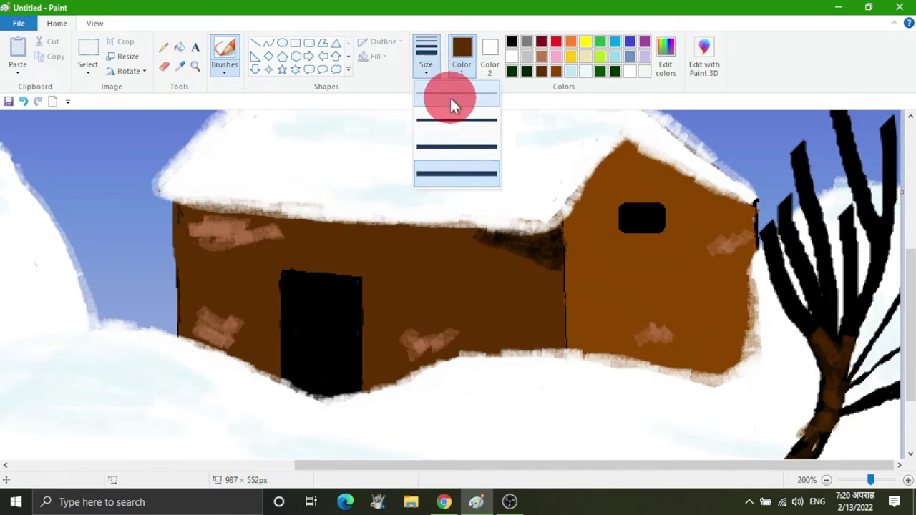
pyautogui.click(450, 97)
pyautogui.moveTo(792, 298); pyautogui.dragTo(772, 259)
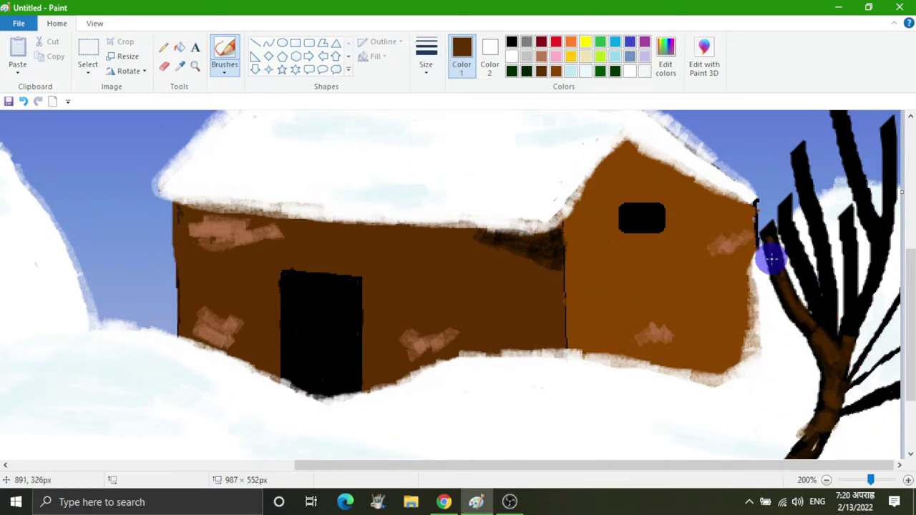
pyautogui.moveTo(782, 209)
pyautogui.mouseDown()
pyautogui.moveTo(804, 286)
pyautogui.moveTo(824, 250)
pyautogui.moveTo(801, 158)
pyautogui.moveTo(828, 311)
pyautogui.mouseUp()
pyautogui.moveTo(849, 211)
pyautogui.mouseDown()
pyautogui.moveTo(853, 317)
pyautogui.moveTo(876, 287)
pyautogui.moveTo(876, 204)
pyautogui.moveTo(847, 160)
pyautogui.moveTo(859, 166)
pyautogui.moveTo(894, 139)
pyautogui.moveTo(890, 126)
pyautogui.moveTo(888, 236)
pyautogui.mouseUp()
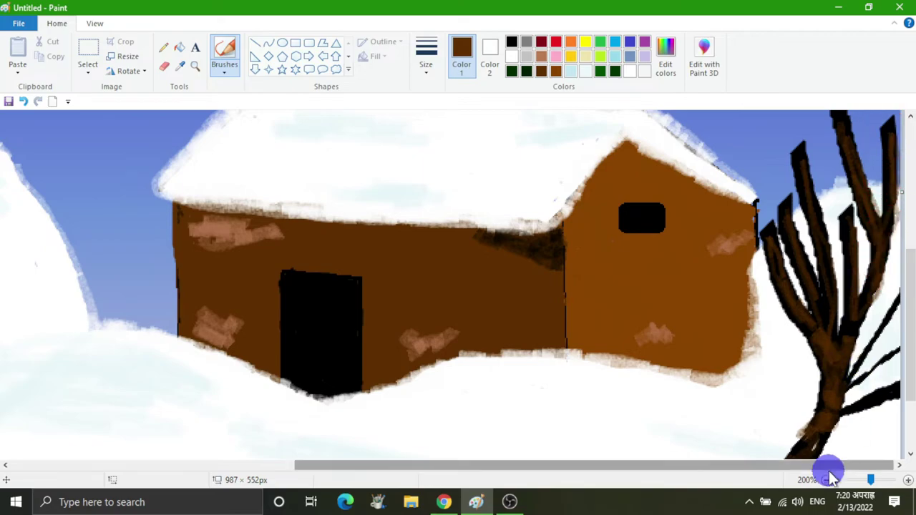
pyautogui.moveTo(892, 306); pyautogui.dragTo(878, 334)
pyautogui.moveTo(844, 410); pyautogui.dragTo(886, 394)
pyautogui.click(828, 481)
# Brush white snow streaks along the tree's trunk and branches using the basic Brush in the second-thinnest size
pyautogui.click(908, 481)
pyautogui.moveTo(912, 290); pyautogui.dragTo(912, 433)
pyautogui.moveTo(587, 465); pyautogui.dragTo(908, 481)
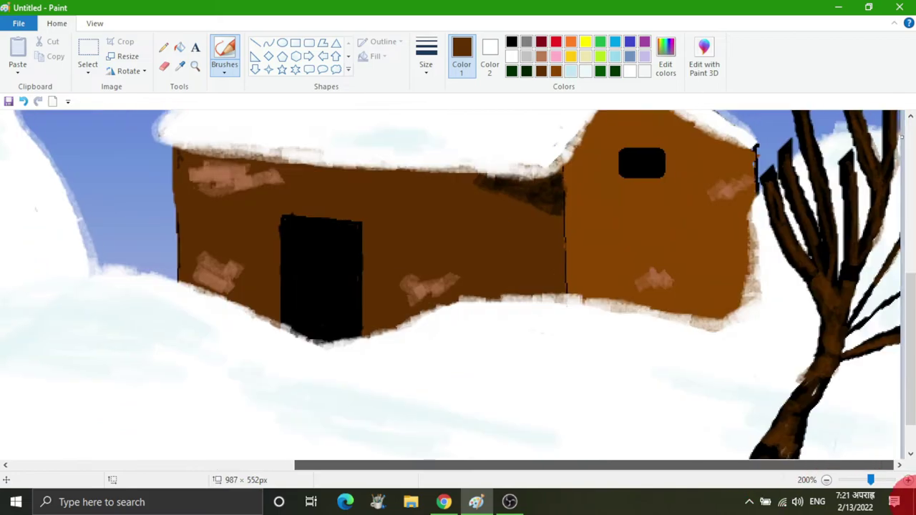
pyautogui.click(512, 57)
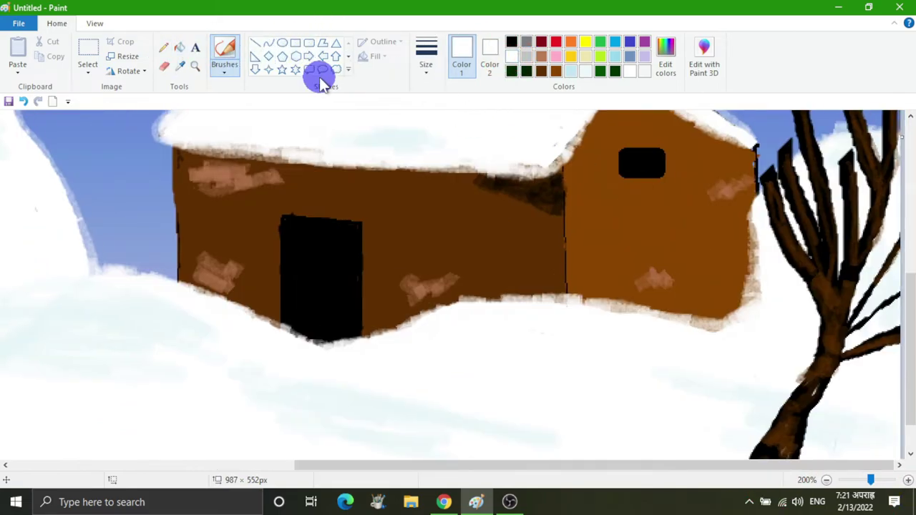
pyautogui.click(224, 76)
pyautogui.click(224, 95)
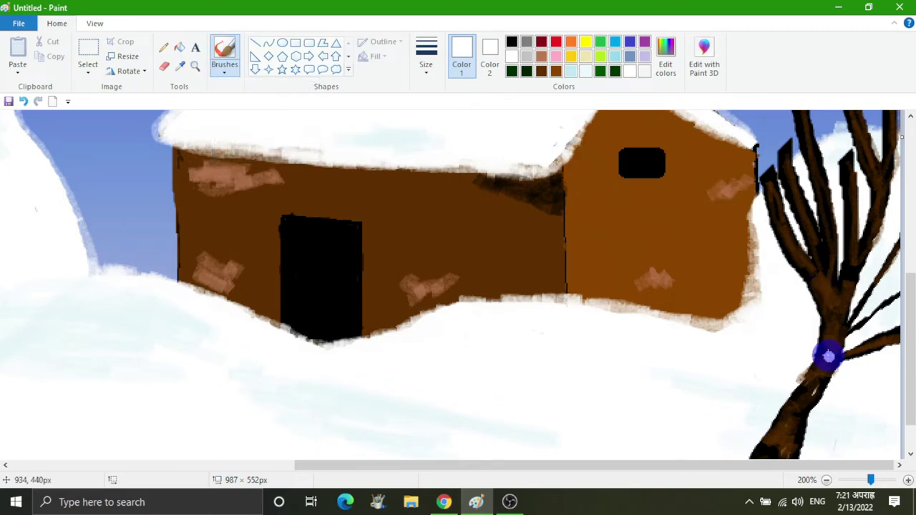
pyautogui.click(426, 56)
pyautogui.click(444, 119)
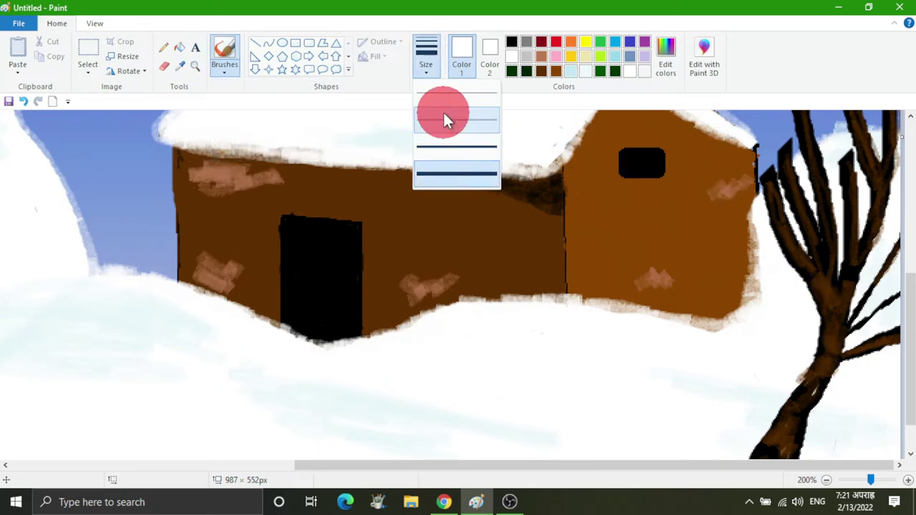
pyautogui.moveTo(792, 436)
pyautogui.mouseDown()
pyautogui.moveTo(789, 456)
pyautogui.moveTo(795, 404)
pyautogui.moveTo(765, 436)
pyautogui.moveTo(834, 365)
pyautogui.moveTo(824, 343)
pyautogui.moveTo(814, 360)
pyautogui.moveTo(779, 302)
pyautogui.moveTo(769, 255)
pyautogui.moveTo(794, 267)
pyautogui.moveTo(816, 331)
pyautogui.moveTo(828, 312)
pyautogui.moveTo(811, 225)
pyautogui.moveTo(866, 310)
pyautogui.moveTo(880, 251)
pyautogui.moveTo(845, 178)
pyautogui.moveTo(889, 175)
pyautogui.moveTo(891, 155)
pyautogui.mouseUp()
pyautogui.scroll(1, 909, 378)
pyautogui.moveTo(881, 346); pyautogui.dragTo(892, 329)
pyautogui.moveTo(800, 169); pyautogui.dragTo(801, 167)
pyautogui.click(826, 480)
pyautogui.moveTo(588, 462); pyautogui.dragTo(602, 448)
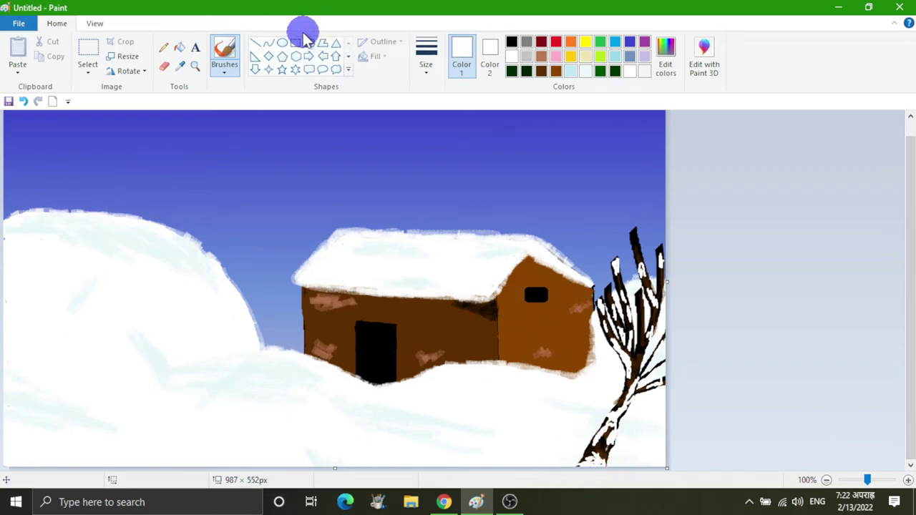
# Draw three slanted black fence posts in the snow left of the house using the Line tool at its thickest size
pyautogui.click(426, 64)
pyautogui.click(468, 175)
pyautogui.click(255, 43)
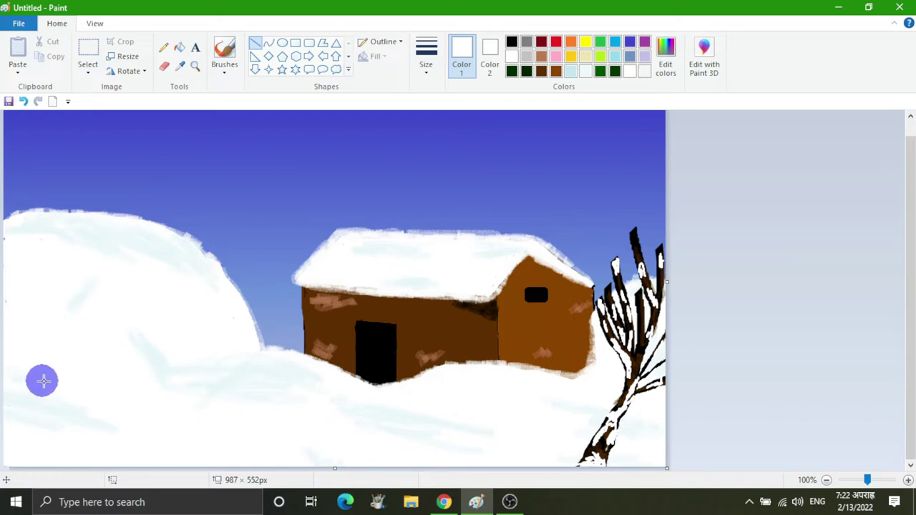
pyautogui.moveTo(47, 355); pyautogui.dragTo(47, 396)
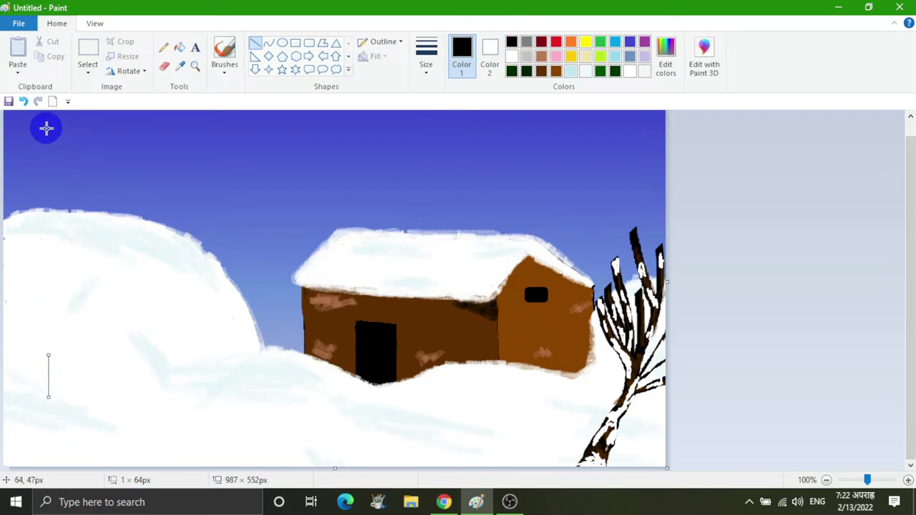
pyautogui.click(24, 102)
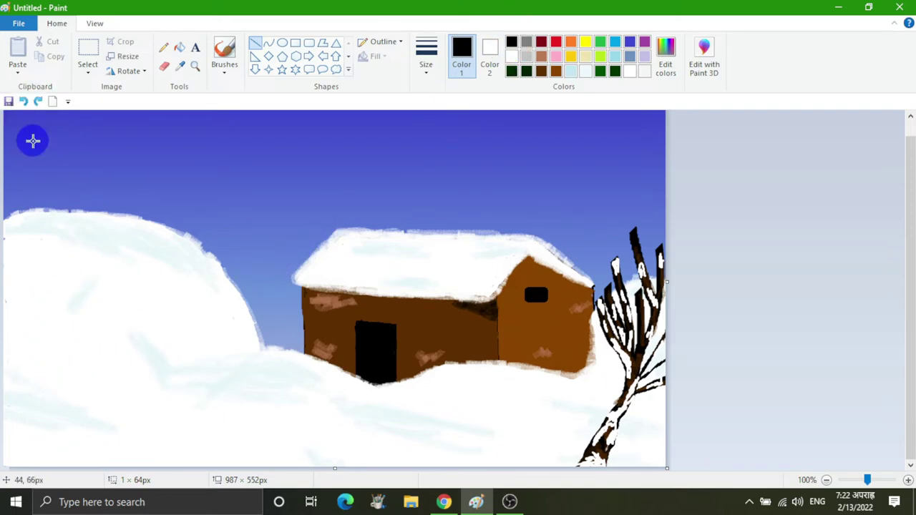
pyautogui.click(427, 71)
pyautogui.click(429, 75)
pyautogui.click(428, 76)
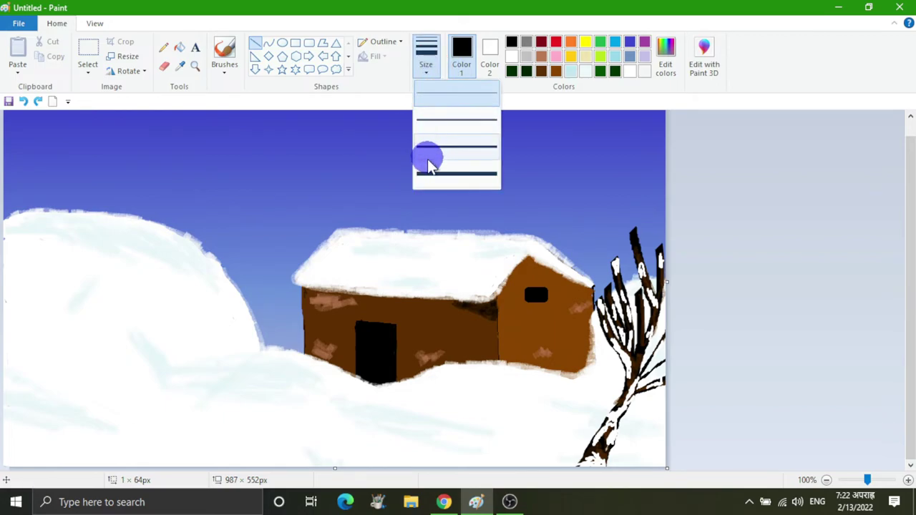
pyautogui.click(429, 172)
pyautogui.moveTo(56, 343); pyautogui.dragTo(28, 439)
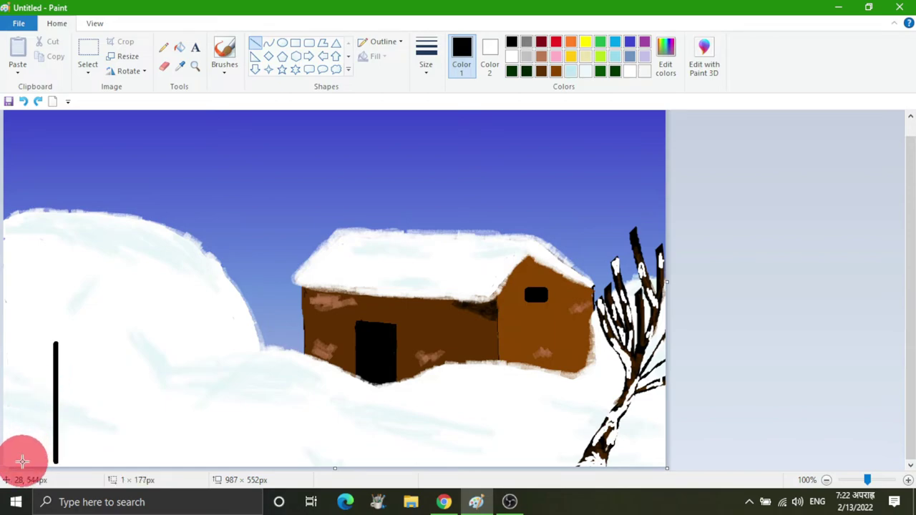
pyautogui.moveTo(16, 478); pyautogui.dragTo(16, 478)
pyautogui.moveTo(167, 365); pyautogui.dragTo(127, 491)
pyautogui.moveTo(264, 375); pyautogui.dragTo(238, 492)
# Thicken the slanted fence posts with a second parallel black line along each
pyautogui.moveTo(64, 346); pyautogui.dragTo(25, 471)
pyautogui.moveTo(44, 409); pyautogui.dragTo(38, 411)
pyautogui.moveTo(174, 369); pyautogui.dragTo(141, 474)
pyautogui.moveTo(158, 422); pyautogui.dragTo(155, 424)
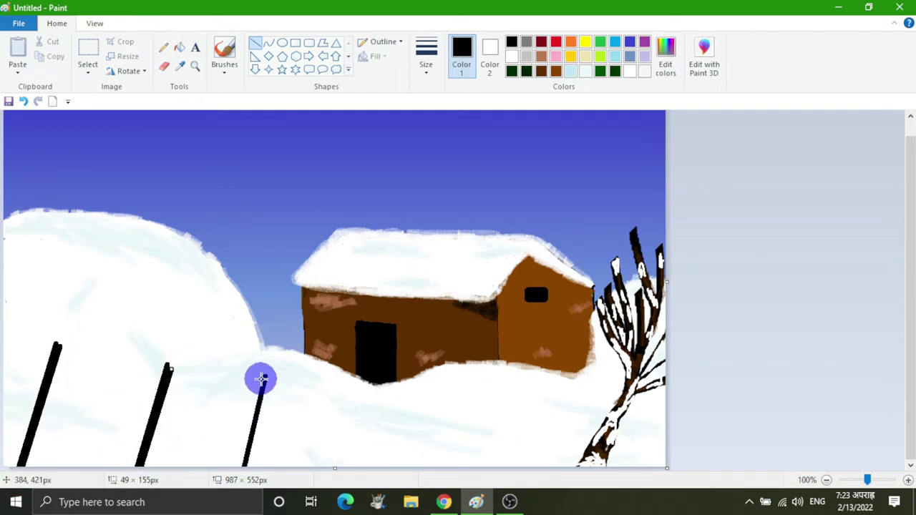
pyautogui.click(241, 477)
# Draw two black rails sloping down to the right across the posts, doubling each with a parallel line
pyautogui.moveTo(5, 361)
pyautogui.mouseDown()
pyautogui.moveTo(45, 384)
pyautogui.moveTo(308, 429)
pyautogui.mouseUp()
pyautogui.click(253, 45)
pyautogui.moveTo(6, 363); pyautogui.dragTo(301, 431)
pyautogui.moveTo(6, 427); pyautogui.dragTo(275, 474)
pyautogui.click(256, 43)
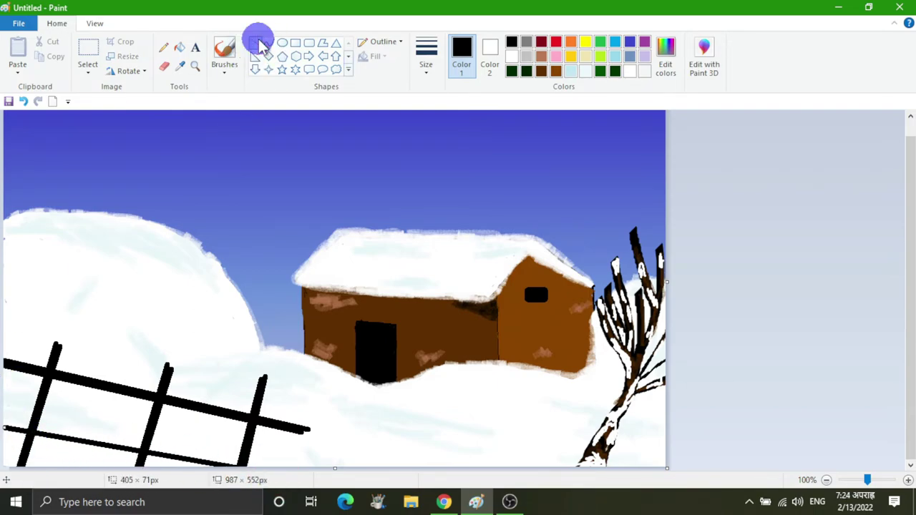
pyautogui.moveTo(4, 431); pyautogui.dragTo(245, 474)
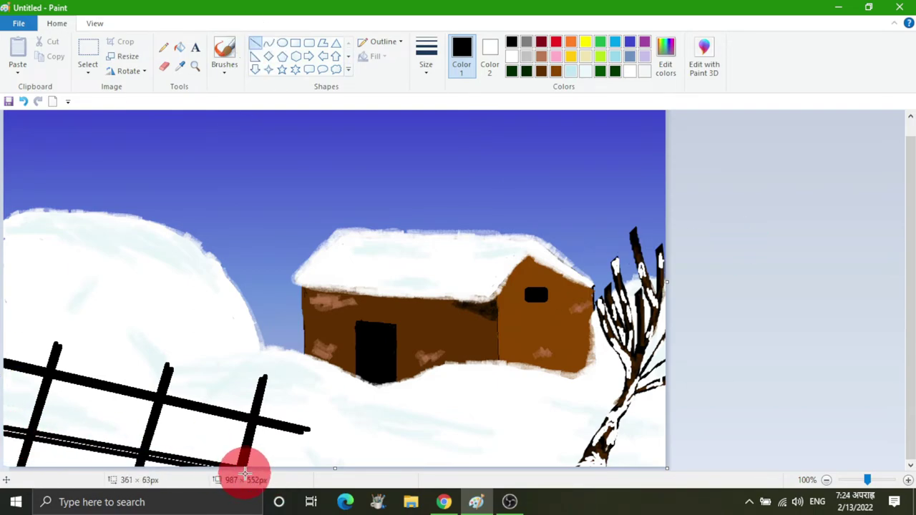
pyautogui.moveTo(124, 454); pyautogui.dragTo(123, 452)
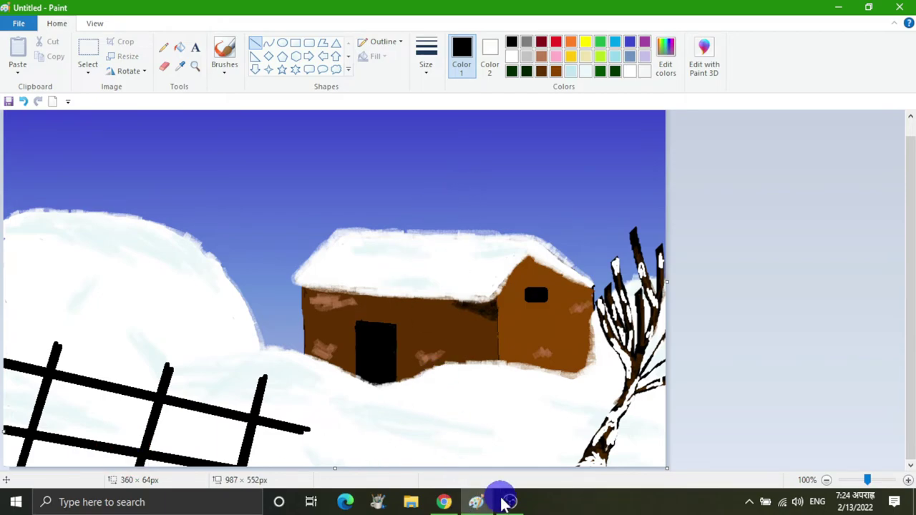
# Undo the brown line along the lower fence rail
pyautogui.click(908, 480)
pyautogui.moveTo(909, 272); pyautogui.dragTo(909, 429)
pyautogui.click(556, 71)
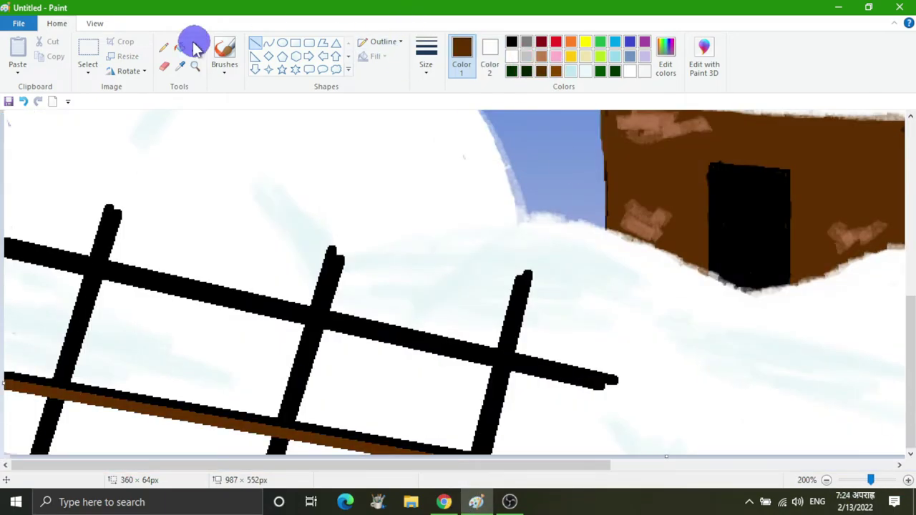
pyautogui.click(226, 47)
pyautogui.click(426, 63)
pyautogui.click(450, 113)
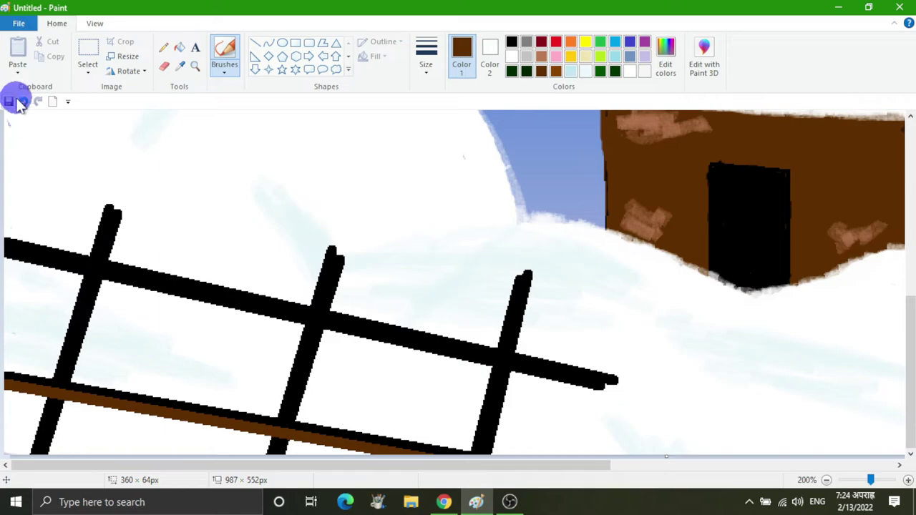
pyautogui.click(22, 100)
pyautogui.click(585, 248)
pyautogui.click(909, 369)
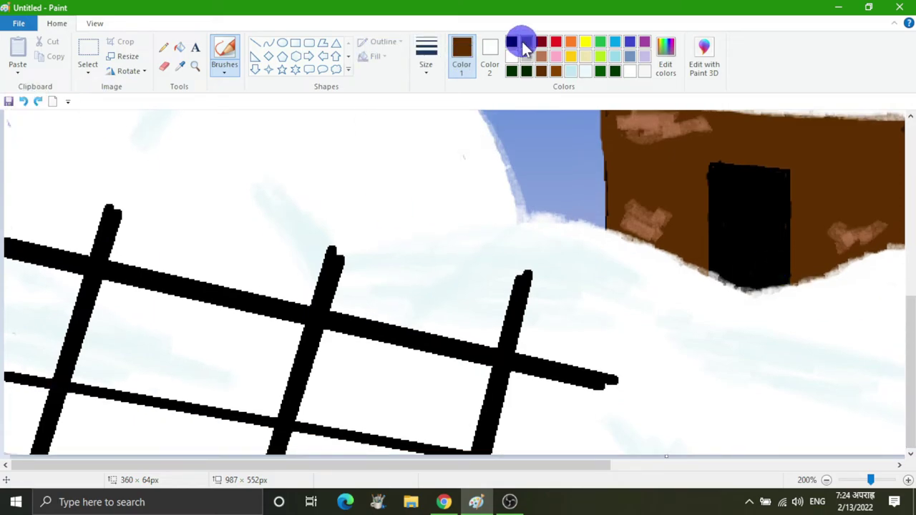
# Thicken the lower fence rail with a second black line in the thickest size
pyautogui.click(256, 43)
pyautogui.click(425, 70)
pyautogui.click(453, 174)
pyautogui.moveTo(7, 386); pyautogui.dragTo(467, 463)
pyautogui.click(259, 42)
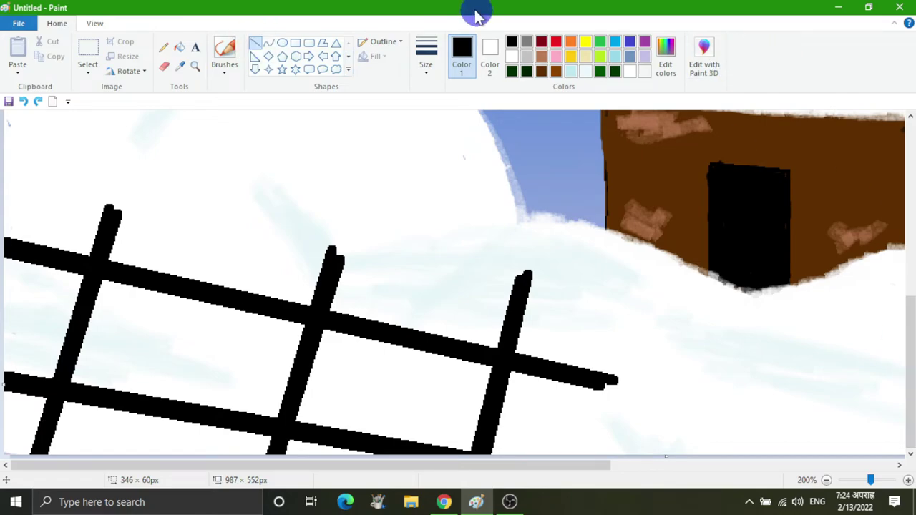
# Brush dark brown wood texture over both fence rails and all three posts, leaving black edges
pyautogui.click(556, 70)
pyautogui.click(224, 71)
pyautogui.click(308, 122)
pyautogui.moveTo(6, 248)
pyautogui.mouseDown()
pyautogui.moveTo(221, 296)
pyautogui.moveTo(203, 308)
pyautogui.moveTo(419, 337)
pyautogui.moveTo(612, 381)
pyautogui.mouseUp()
pyautogui.moveTo(518, 310)
pyautogui.mouseDown()
pyautogui.moveTo(495, 393)
pyautogui.moveTo(515, 288)
pyautogui.moveTo(491, 418)
pyautogui.mouseUp()
pyautogui.moveTo(6, 385)
pyautogui.mouseDown()
pyautogui.moveTo(180, 408)
pyautogui.moveTo(393, 456)
pyautogui.moveTo(472, 453)
pyautogui.mouseUp()
pyautogui.moveTo(294, 308)
pyautogui.mouseDown()
pyautogui.moveTo(301, 364)
pyautogui.moveTo(333, 254)
pyautogui.mouseUp()
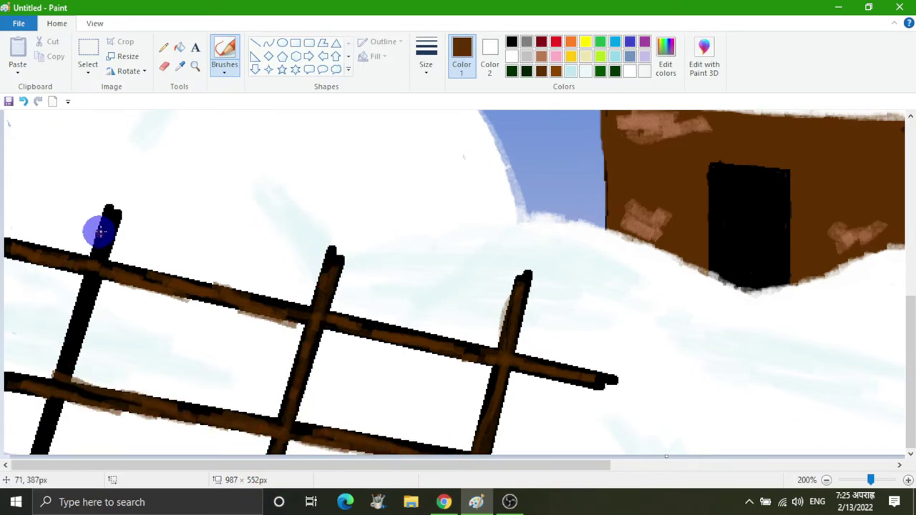
pyautogui.moveTo(108, 218)
pyautogui.mouseDown()
pyautogui.moveTo(35, 451)
pyautogui.moveTo(70, 374)
pyautogui.moveTo(112, 220)
pyautogui.moveTo(29, 462)
pyautogui.mouseUp()
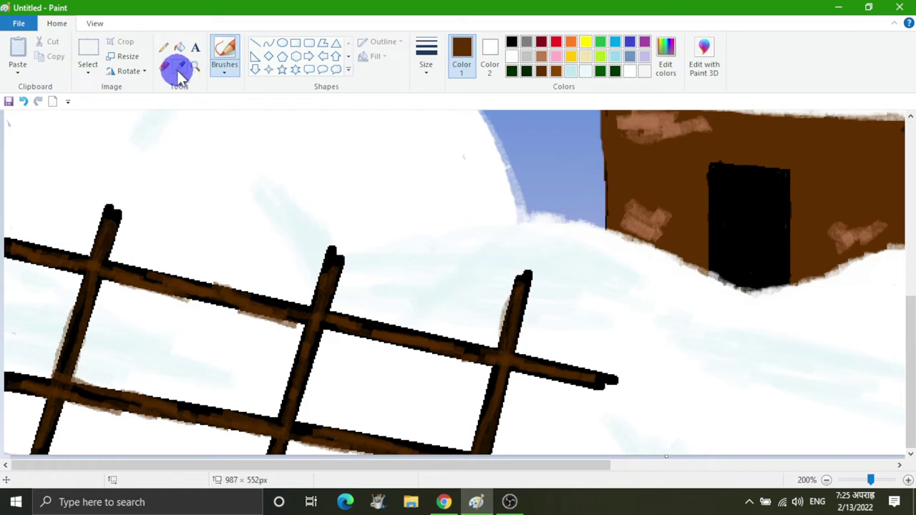
# Dab white snow along the fence's upper rail using the basic Brush in the second-thinnest size
pyautogui.click(512, 55)
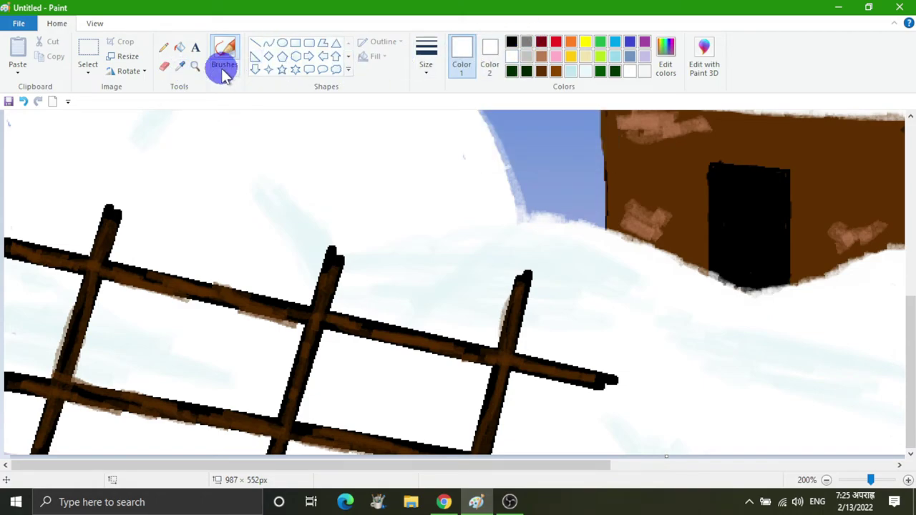
pyautogui.click(227, 71)
pyautogui.click(229, 96)
pyautogui.click(425, 58)
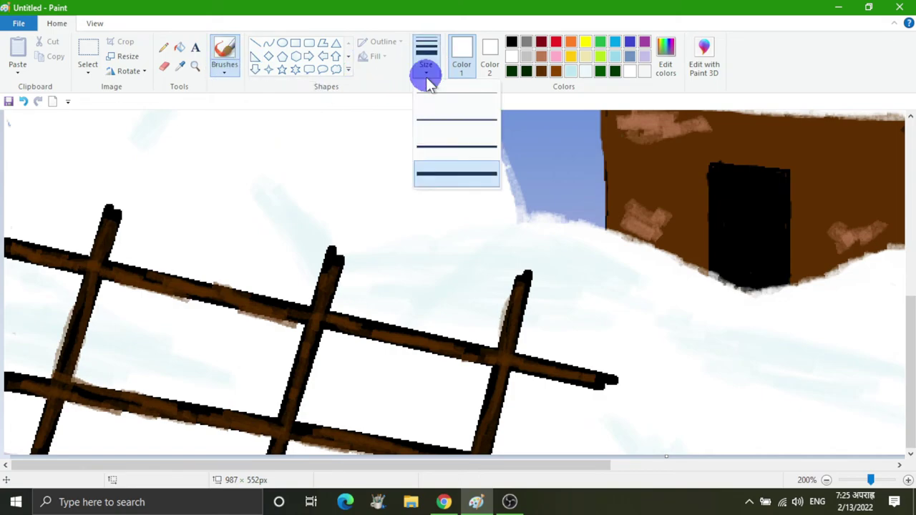
pyautogui.click(429, 121)
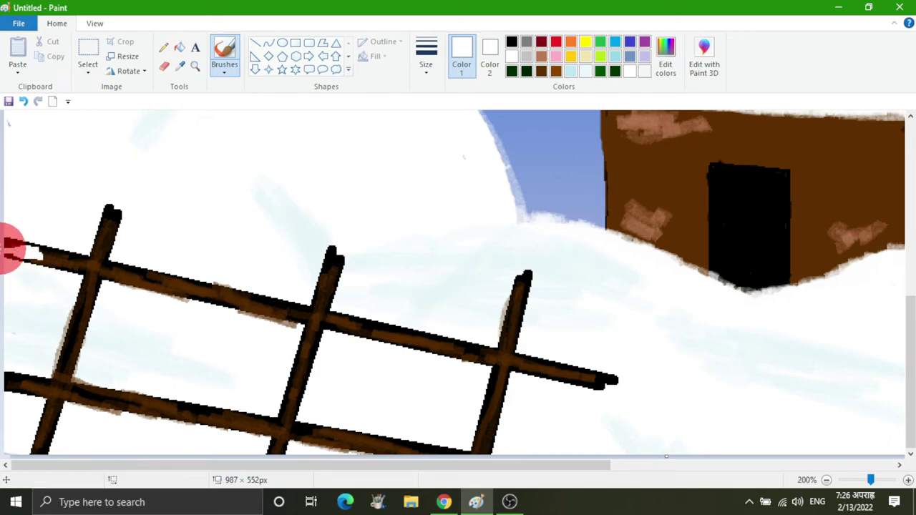
pyautogui.moveTo(21, 246); pyautogui.dragTo(50, 254)
pyautogui.moveTo(96, 279)
pyautogui.mouseDown()
pyautogui.moveTo(293, 324)
pyautogui.moveTo(243, 305)
pyautogui.moveTo(245, 311)
pyautogui.moveTo(284, 326)
pyautogui.moveTo(279, 314)
pyautogui.moveTo(219, 284)
pyautogui.mouseUp()
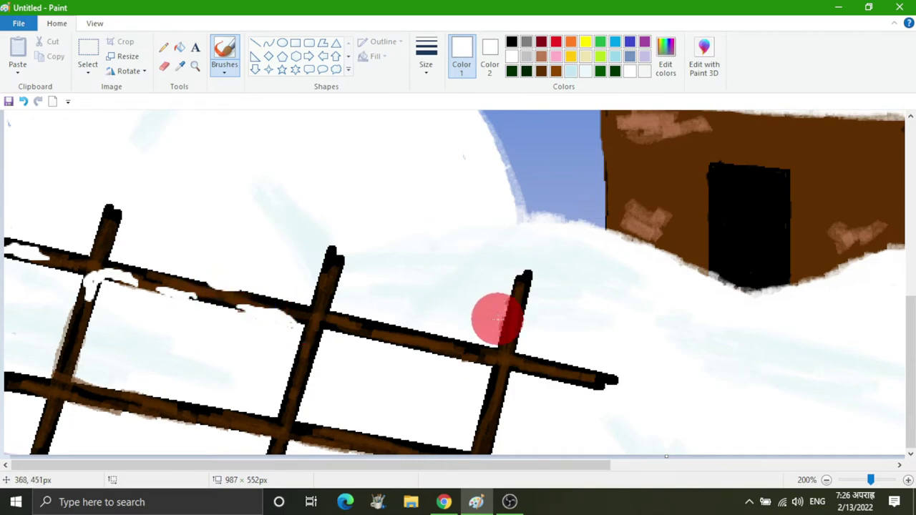
# Dab white snow along the lower rail, on the middle post's top, and at the right post's rail crossing and foot
pyautogui.moveTo(310, 434); pyautogui.dragTo(294, 423)
pyautogui.moveTo(196, 414); pyautogui.dragTo(221, 419)
pyautogui.moveTo(11, 387)
pyautogui.mouseDown()
pyautogui.moveTo(47, 384)
pyautogui.moveTo(35, 391)
pyautogui.moveTo(99, 410)
pyautogui.moveTo(235, 420)
pyautogui.mouseUp()
pyautogui.moveTo(326, 275); pyautogui.dragTo(327, 273)
pyautogui.click(826, 480)
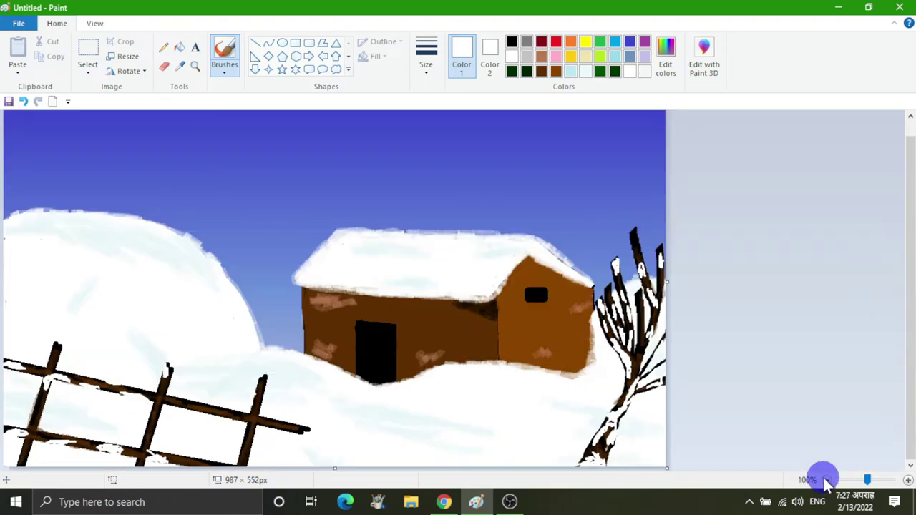
pyautogui.moveTo(247, 423); pyautogui.dragTo(259, 420)
pyautogui.moveTo(246, 456)
pyautogui.mouseDown()
pyautogui.moveTo(238, 464)
pyautogui.moveTo(245, 462)
pyautogui.mouseUp()
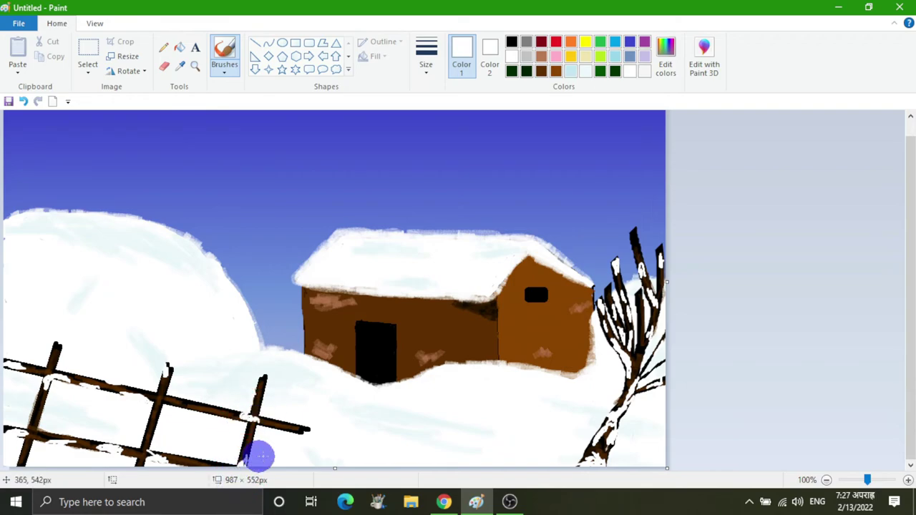
pyautogui.click(570, 71)
pyautogui.click(426, 63)
pyautogui.click(456, 183)
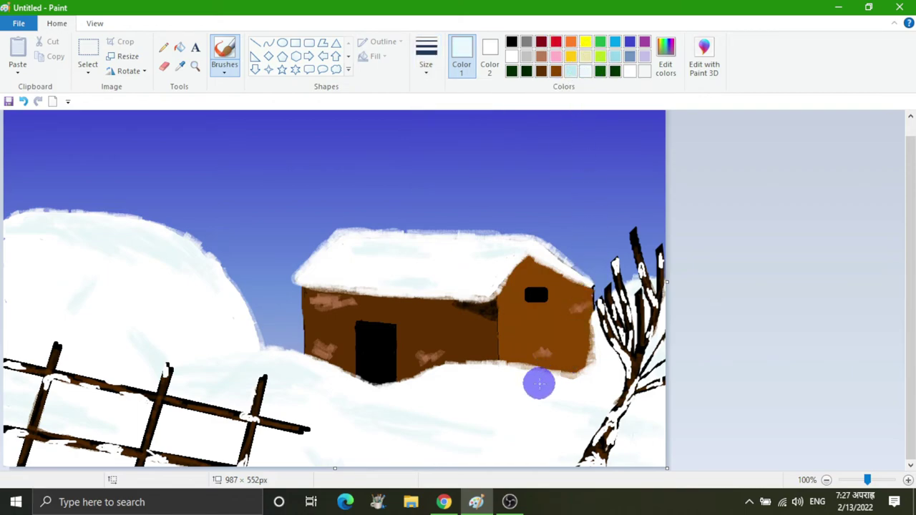
pyautogui.moveTo(518, 427)
pyautogui.mouseDown()
pyautogui.moveTo(542, 425)
pyautogui.moveTo(542, 434)
pyautogui.moveTo(525, 425)
pyautogui.mouseUp()
pyautogui.click(24, 103)
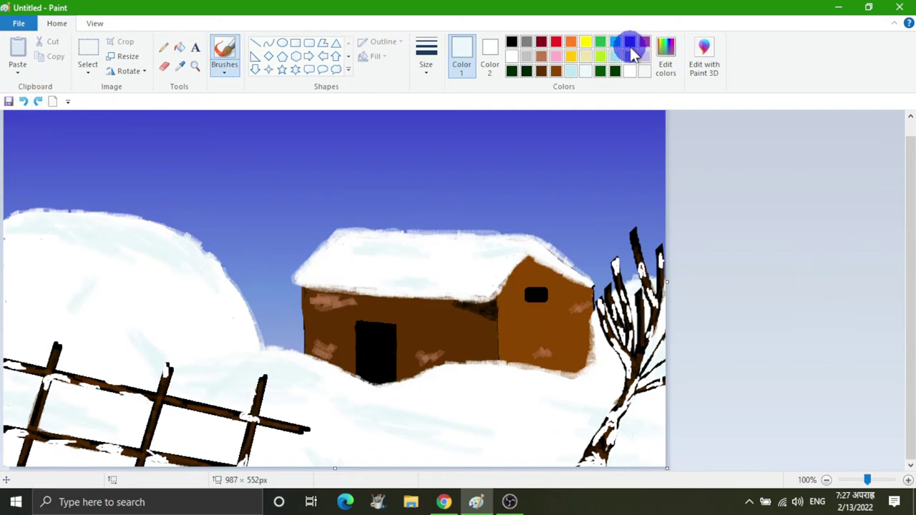
pyautogui.click(425, 61)
pyautogui.click(450, 174)
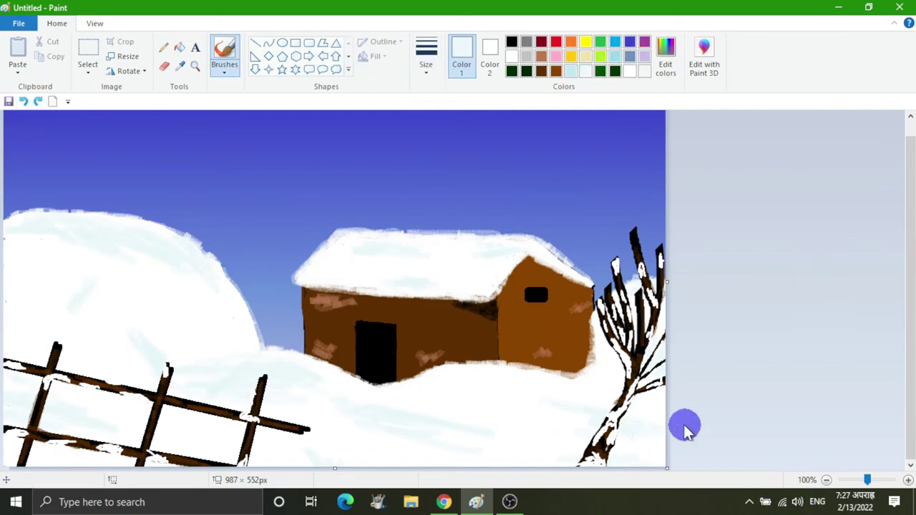
pyautogui.click(226, 73)
pyautogui.click(304, 122)
pyautogui.click(427, 56)
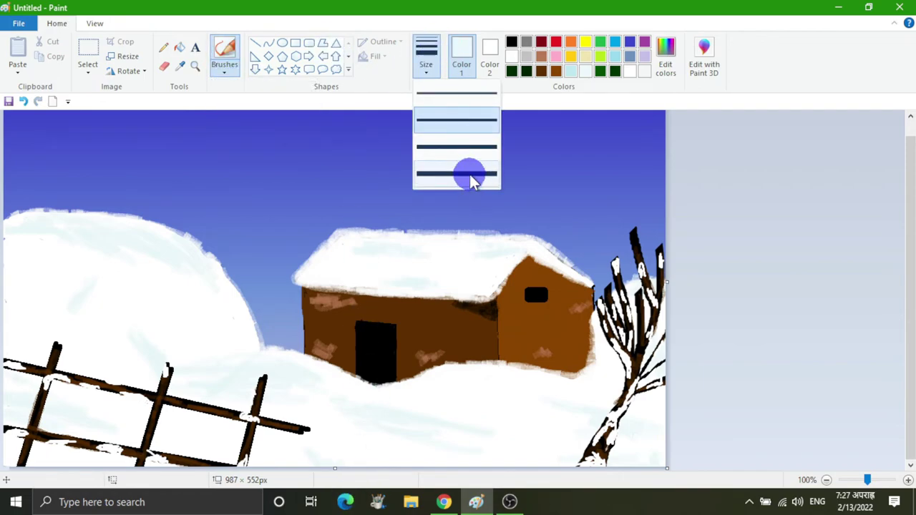
pyautogui.click(471, 176)
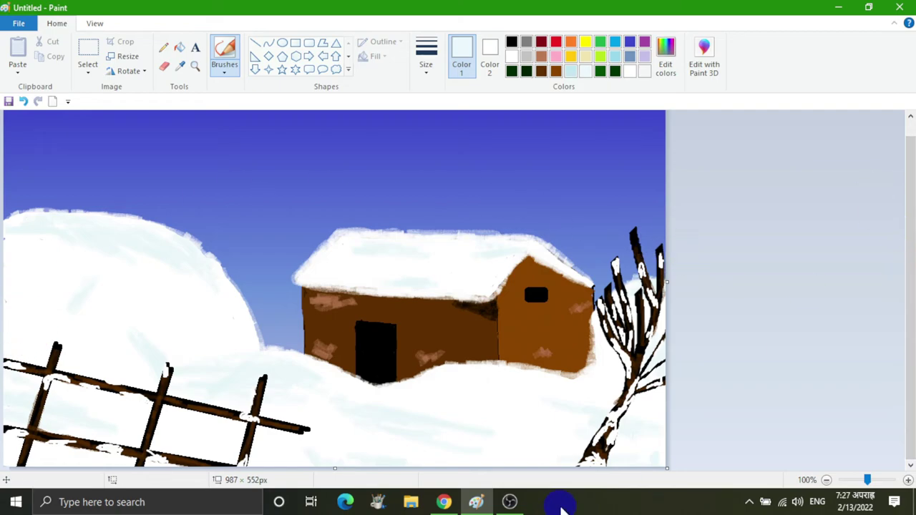
# Airbrush white over the light blue shading on the big snow hill and the foreground snow to soften it
pyautogui.click(229, 69)
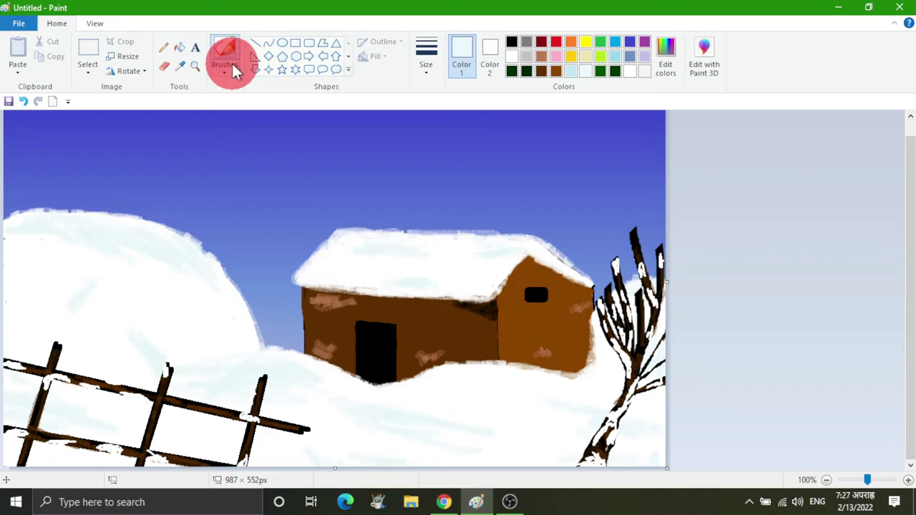
pyautogui.click(307, 95)
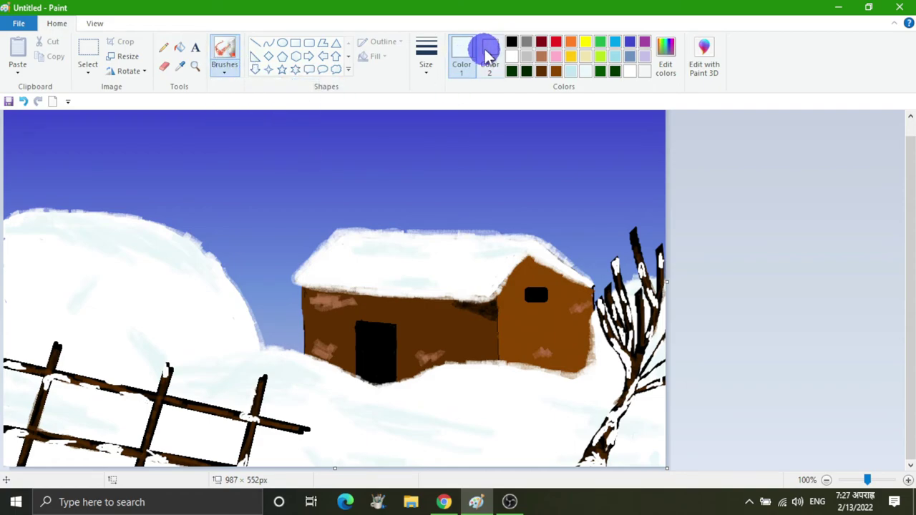
pyautogui.moveTo(105, 328); pyautogui.dragTo(178, 344)
pyautogui.moveTo(71, 298)
pyautogui.mouseDown()
pyautogui.moveTo(83, 284)
pyautogui.moveTo(73, 312)
pyautogui.mouseUp()
pyautogui.moveTo(43, 235)
pyautogui.mouseDown()
pyautogui.moveTo(77, 226)
pyautogui.moveTo(131, 239)
pyautogui.moveTo(79, 224)
pyautogui.moveTo(102, 224)
pyautogui.moveTo(170, 242)
pyautogui.mouseUp()
pyautogui.moveTo(43, 226)
pyautogui.mouseDown()
pyautogui.moveTo(98, 219)
pyautogui.moveTo(197, 302)
pyautogui.mouseUp()
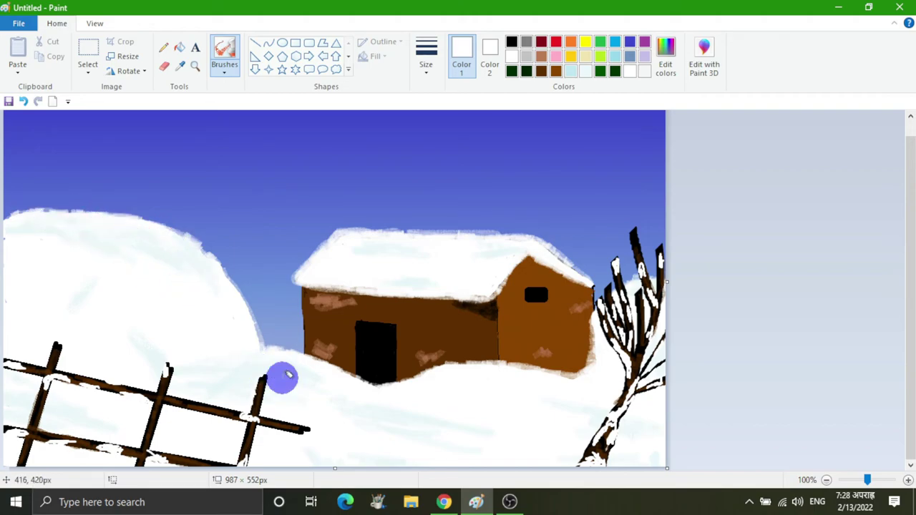
pyautogui.moveTo(286, 365)
pyautogui.mouseDown()
pyautogui.moveTo(410, 428)
pyautogui.moveTo(420, 418)
pyautogui.mouseUp()
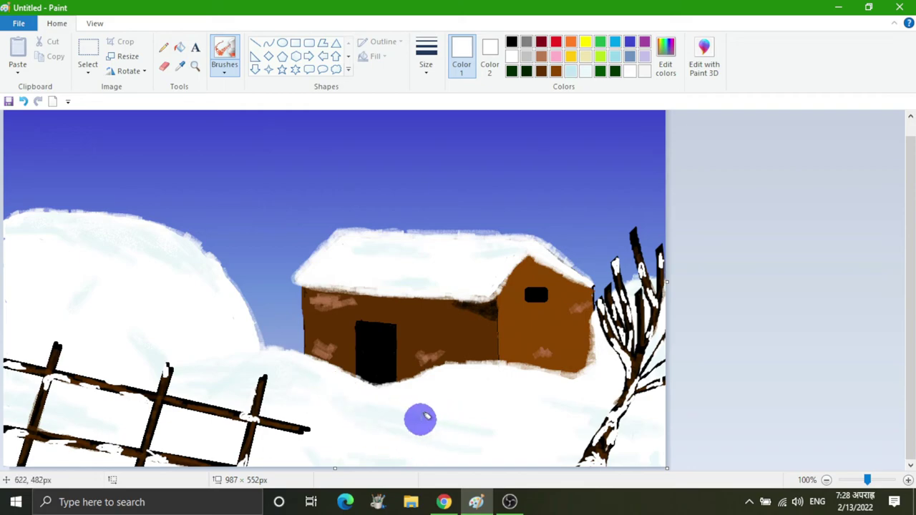
# Airbrush more white over the foreground snow in front of the house, between the fence and the tree
pyautogui.moveTo(365, 445)
pyautogui.mouseDown()
pyautogui.moveTo(392, 451)
pyautogui.moveTo(537, 425)
pyautogui.moveTo(565, 401)
pyautogui.moveTo(532, 398)
pyautogui.mouseUp()
pyautogui.moveTo(438, 416)
pyautogui.mouseDown()
pyautogui.moveTo(320, 386)
pyautogui.moveTo(343, 392)
pyautogui.mouseUp()
# Dot small white snowflakes sparsely across the whole sky and near the house using the Pencil in the third-thinnest size
pyautogui.moveTo(907, 394); pyautogui.dragTo(908, 281)
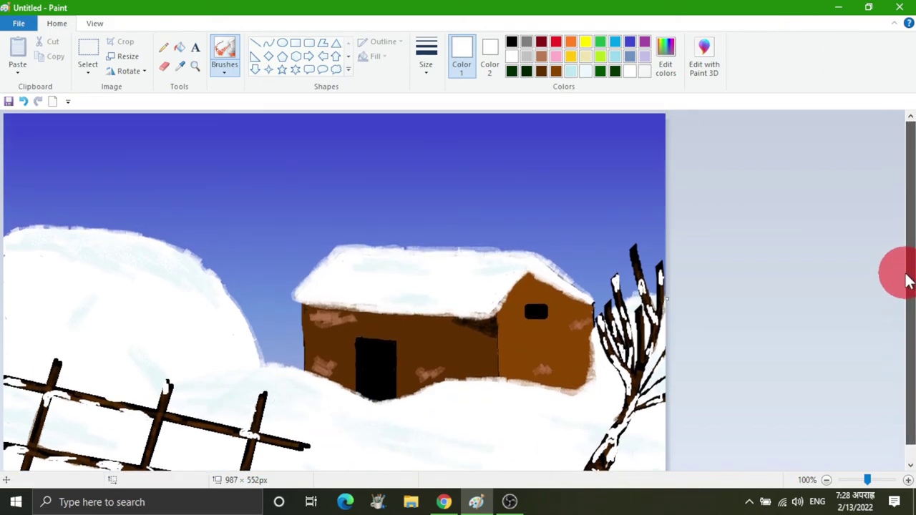
pyautogui.click(163, 49)
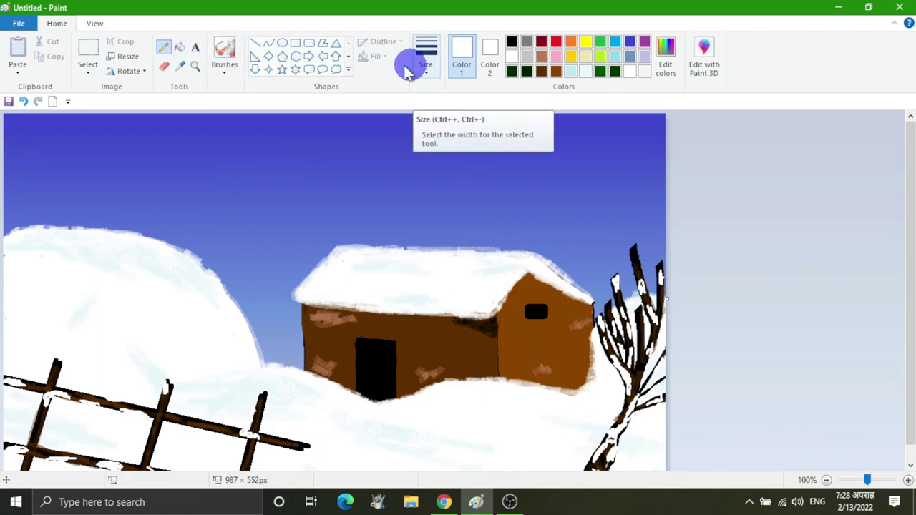
pyautogui.click(424, 66)
pyautogui.click(441, 155)
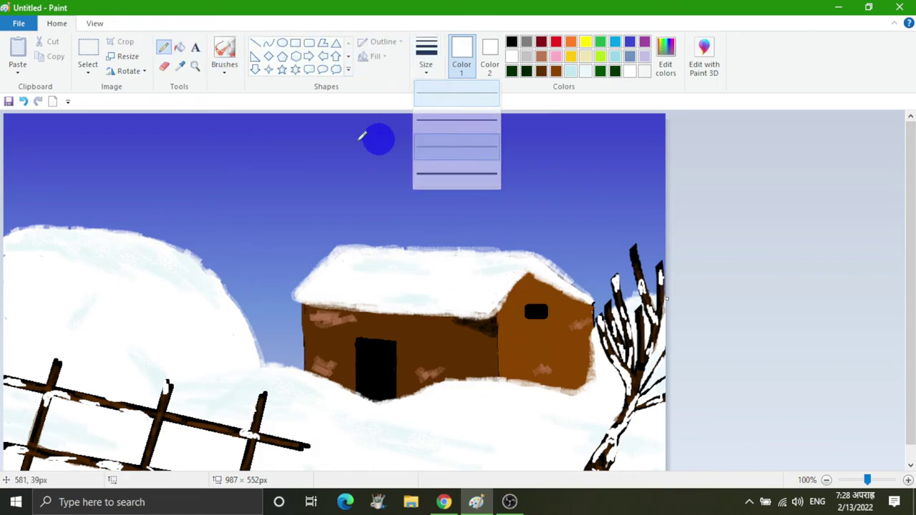
pyautogui.click(89, 155)
pyautogui.click(147, 156)
pyautogui.click(214, 222)
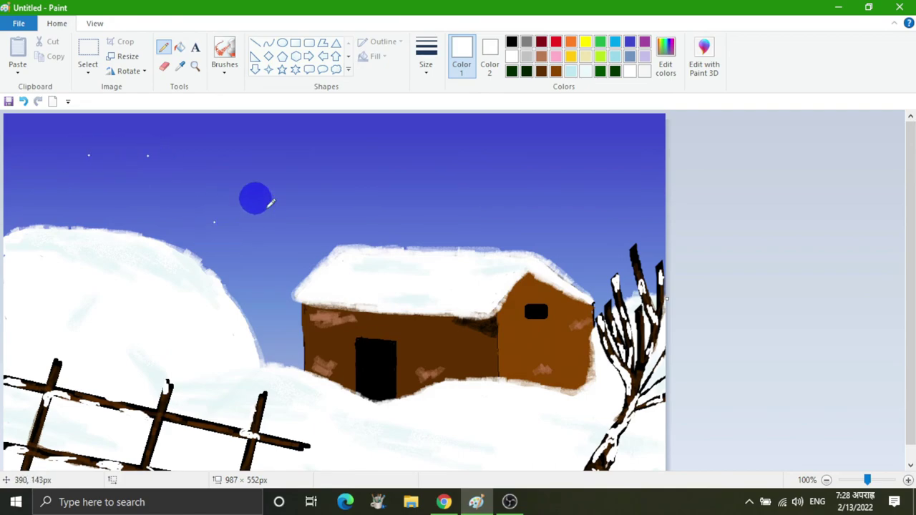
pyautogui.click(577, 166)
pyautogui.click(648, 212)
pyautogui.click(466, 217)
pyautogui.click(385, 182)
pyautogui.click(272, 158)
pyautogui.click(121, 204)
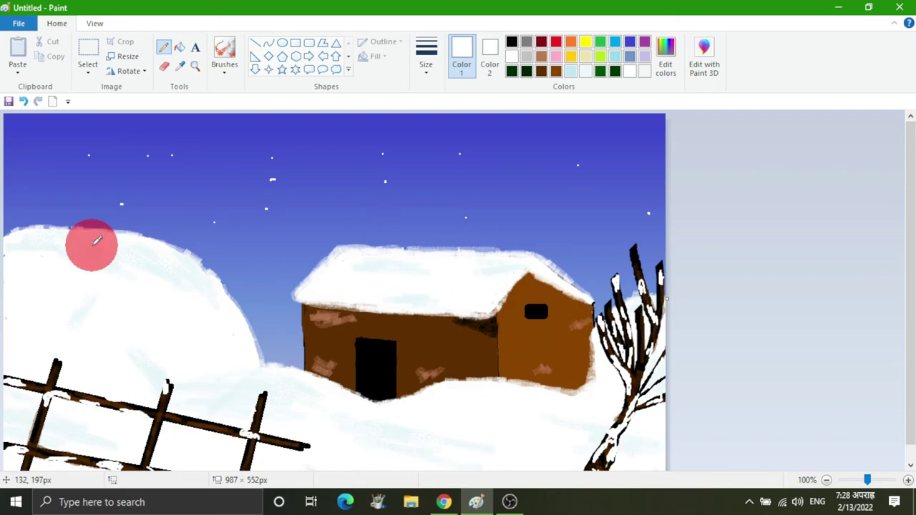
pyautogui.click(210, 169)
pyautogui.click(211, 128)
pyautogui.click(306, 324)
pyautogui.click(280, 276)
pyautogui.click(337, 225)
pyautogui.click(400, 198)
pyautogui.click(468, 207)
pyautogui.click(480, 228)
pyautogui.click(563, 213)
pyautogui.click(622, 298)
pyautogui.click(71, 291)
pyautogui.click(254, 303)
pyautogui.click(355, 134)
pyautogui.click(440, 133)
# Airbrush fine white snow specks in the largest size over the sky, house walls, door, fence and tree
pyautogui.click(223, 65)
pyautogui.click(426, 61)
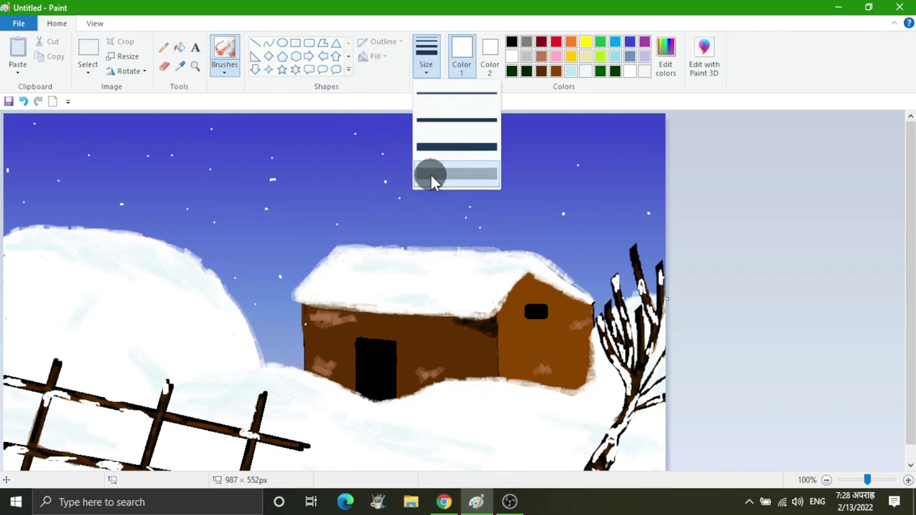
pyautogui.click(432, 176)
pyautogui.moveTo(6, 217)
pyautogui.mouseDown()
pyautogui.moveTo(634, 241)
pyautogui.moveTo(119, 215)
pyautogui.moveTo(648, 209)
pyautogui.moveTo(4, 136)
pyautogui.moveTo(680, 159)
pyautogui.moveTo(280, 323)
pyautogui.moveTo(839, 507)
pyautogui.moveTo(62, 344)
pyautogui.moveTo(27, 401)
pyautogui.mouseUp()
pyautogui.moveTo(11, 358)
pyautogui.mouseDown()
pyautogui.moveTo(82, 380)
pyautogui.moveTo(7, 298)
pyautogui.moveTo(87, 238)
pyautogui.moveTo(147, 211)
pyautogui.moveTo(283, 205)
pyautogui.moveTo(693, 247)
pyautogui.moveTo(662, 347)
pyautogui.moveTo(745, 380)
pyautogui.moveTo(716, 244)
pyautogui.moveTo(655, 195)
pyautogui.moveTo(538, 145)
pyautogui.moveTo(218, 101)
pyautogui.moveTo(459, 215)
pyautogui.moveTo(578, 131)
pyautogui.moveTo(594, 253)
pyautogui.moveTo(491, 374)
pyautogui.moveTo(726, 409)
pyautogui.moveTo(607, 326)
pyautogui.moveTo(548, 336)
pyautogui.moveTo(510, 394)
pyautogui.moveTo(540, 451)
pyautogui.mouseUp()
pyautogui.moveTo(544, 494)
pyautogui.mouseDown()
pyautogui.moveTo(215, 361)
pyautogui.moveTo(245, 293)
pyautogui.moveTo(847, 260)
pyautogui.moveTo(60, 294)
pyautogui.moveTo(225, 423)
pyautogui.moveTo(474, 491)
pyautogui.moveTo(495, 433)
pyautogui.moveTo(506, 347)
pyautogui.moveTo(794, 480)
pyautogui.moveTo(269, 427)
pyautogui.mouseUp()
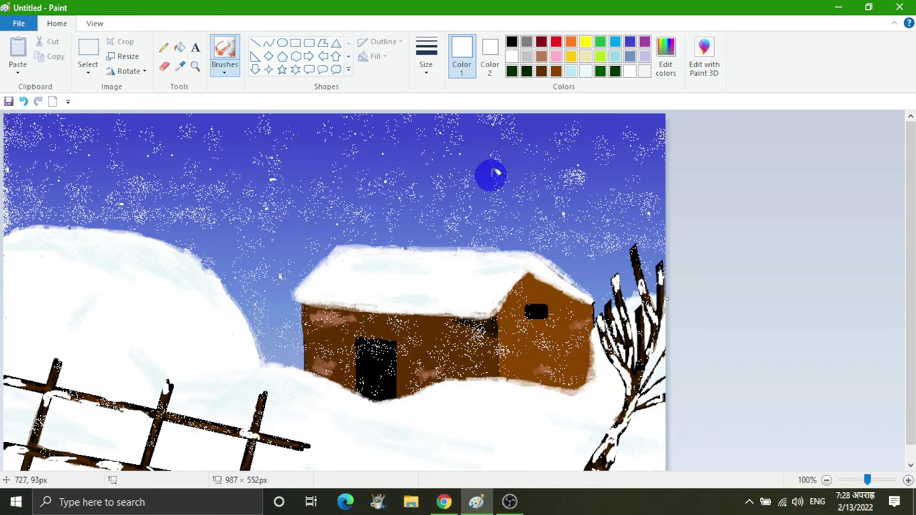
# Dot extra white snowflakes over the sprayed sky and around the snowy ground using the Pencil in the second-thinnest size
pyautogui.click(163, 47)
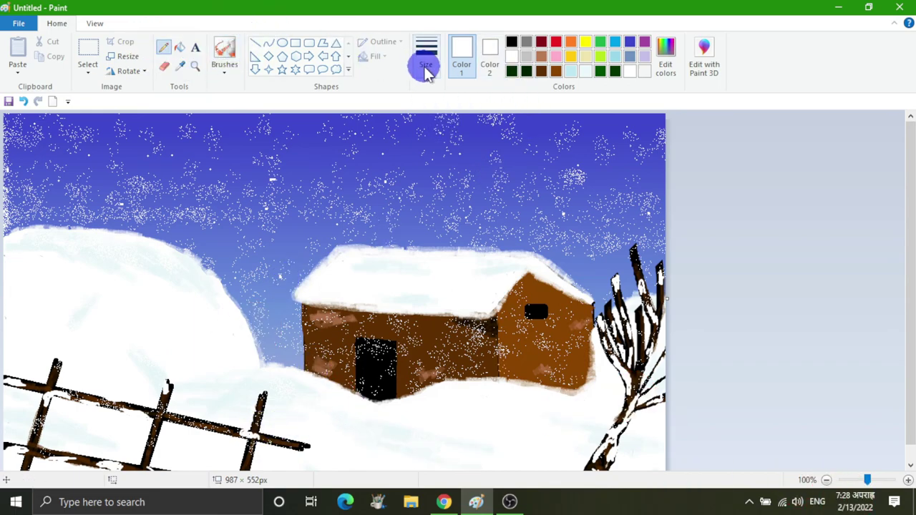
pyautogui.click(425, 59)
pyautogui.click(443, 119)
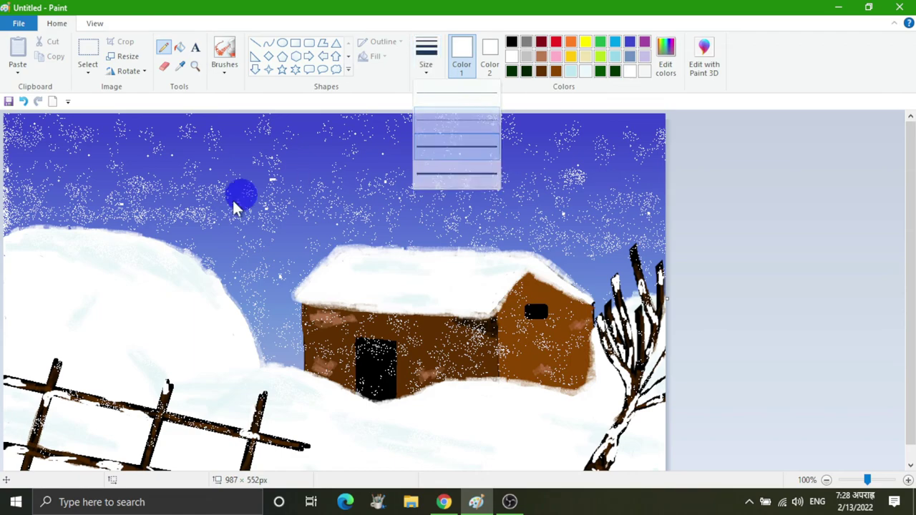
pyautogui.click(317, 154)
pyautogui.click(298, 155)
pyautogui.click(273, 165)
pyautogui.click(304, 169)
pyautogui.click(326, 162)
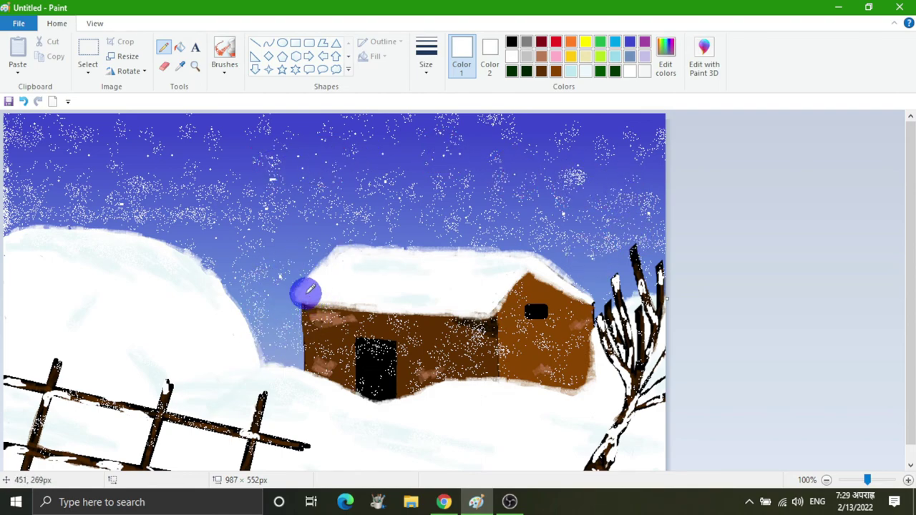
pyautogui.click(260, 311)
pyautogui.click(154, 356)
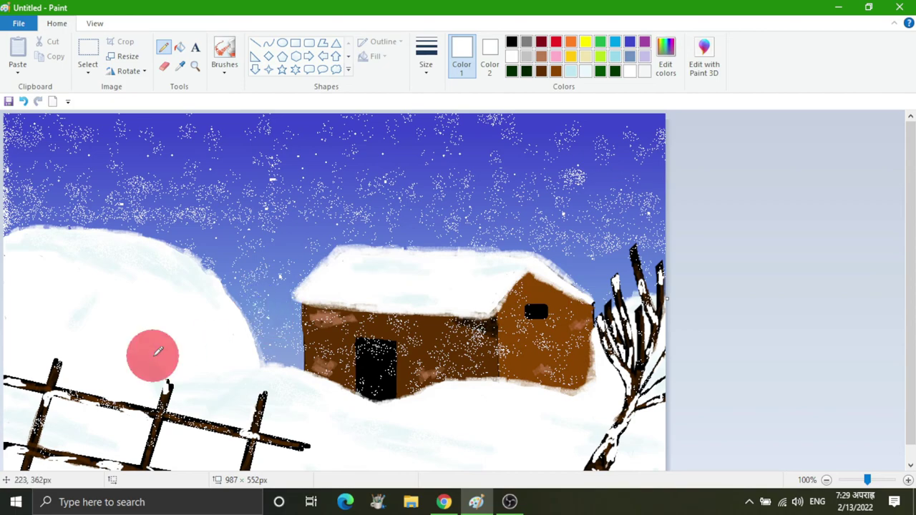
pyautogui.click(217, 407)
pyautogui.click(282, 446)
pyautogui.click(513, 443)
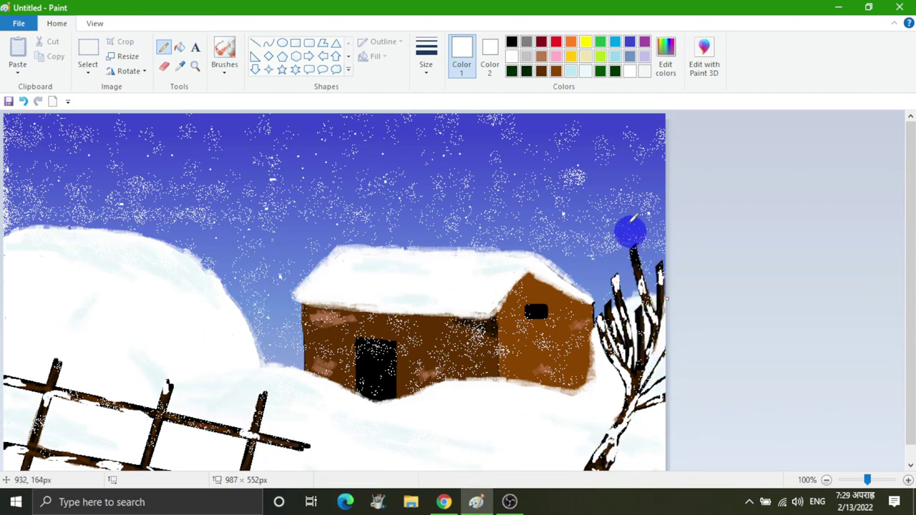
pyautogui.click(602, 413)
pyautogui.click(477, 463)
pyautogui.click(213, 447)
pyautogui.click(159, 460)
pyautogui.click(91, 464)
pyautogui.click(22, 368)
pyautogui.click(10, 313)
pyautogui.click(79, 266)
pyautogui.click(64, 165)
pyautogui.click(109, 165)
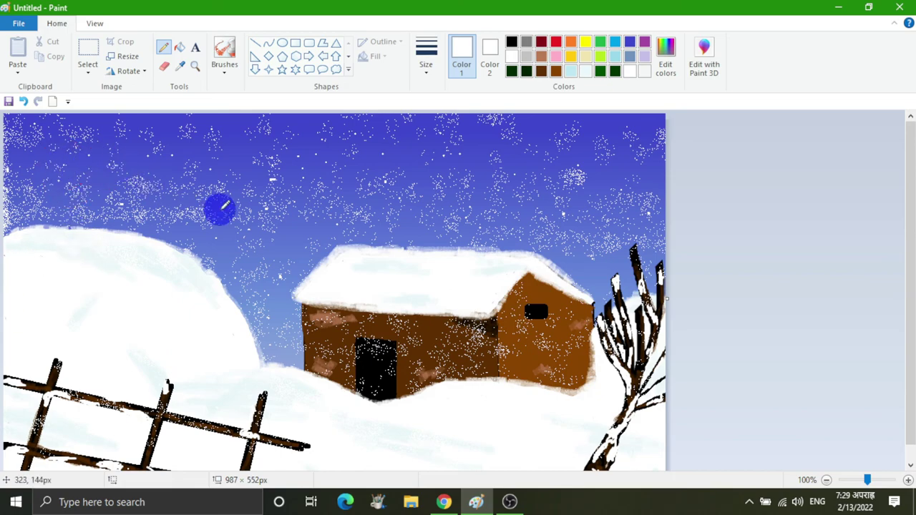